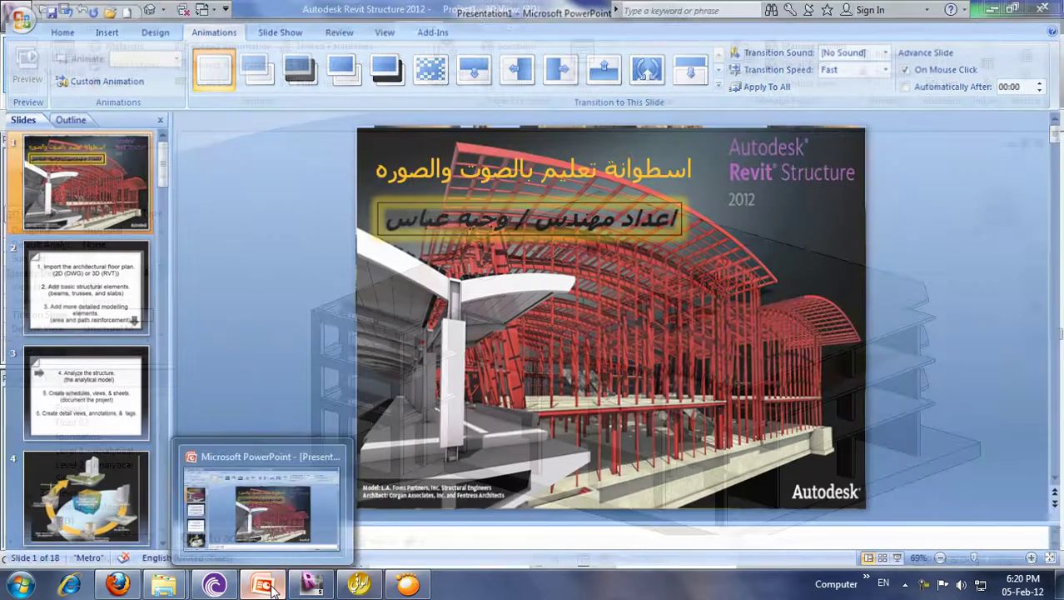
Step: Switch from the PowerPoint title slide to Project1's 3D building model in Revit Structure
{"action": "left_click", "coordinate": [263, 585]}
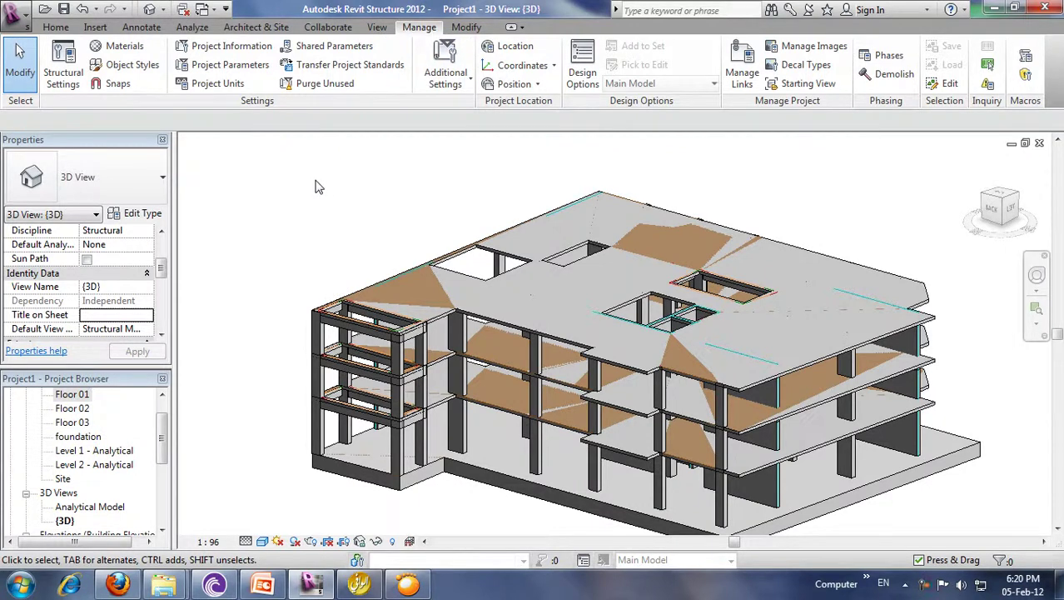
{"action": "scroll", "coordinate": [322, 187], "scroll_direction": "down", "scroll_amount": 1}
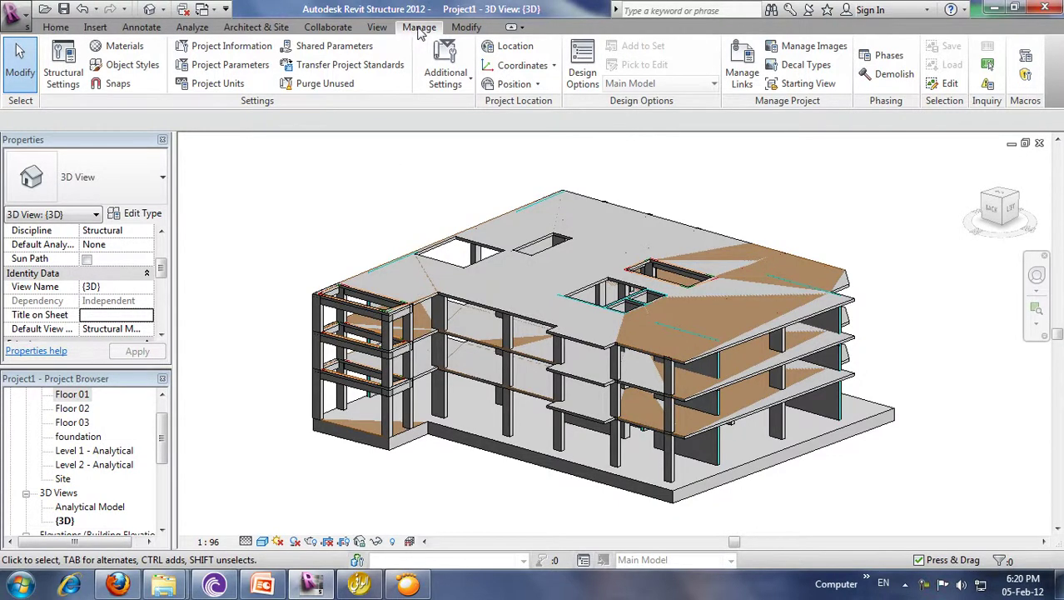
Step: Review the DL1 and LL1 load cases and the empty combinations list in Structural Settings, closing unchanged
{"action": "left_click", "coordinate": [63, 67]}
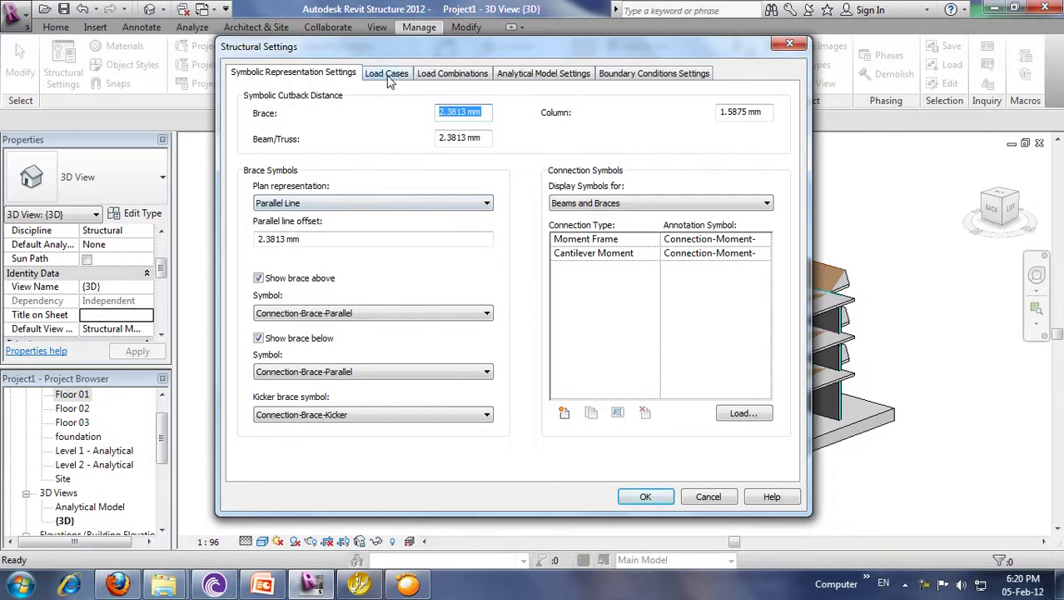
{"action": "left_click", "coordinate": [388, 75]}
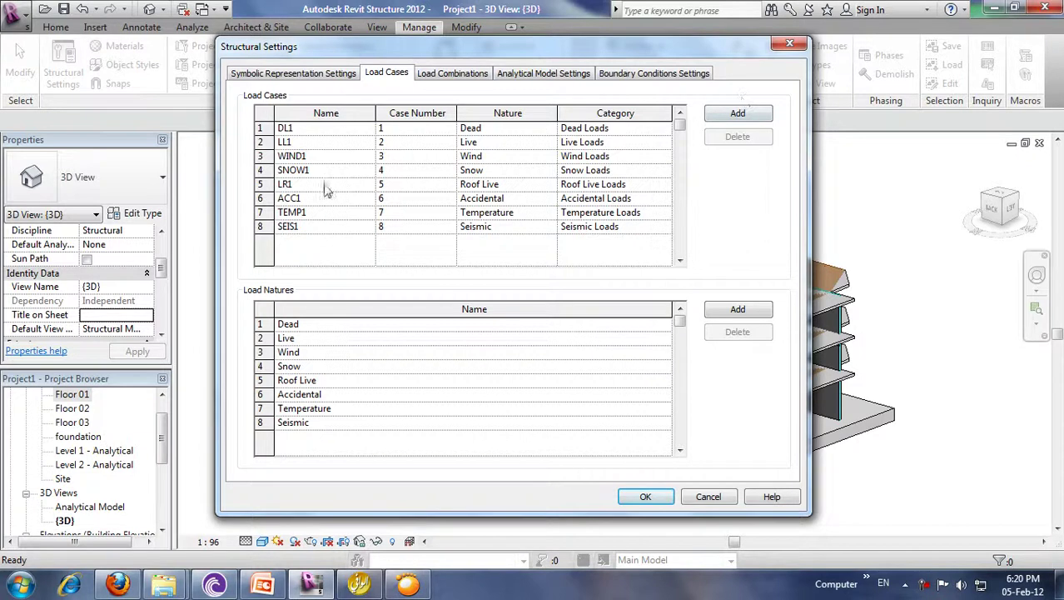
{"action": "left_click", "coordinate": [307, 132]}
{"action": "left_click", "coordinate": [310, 140]}
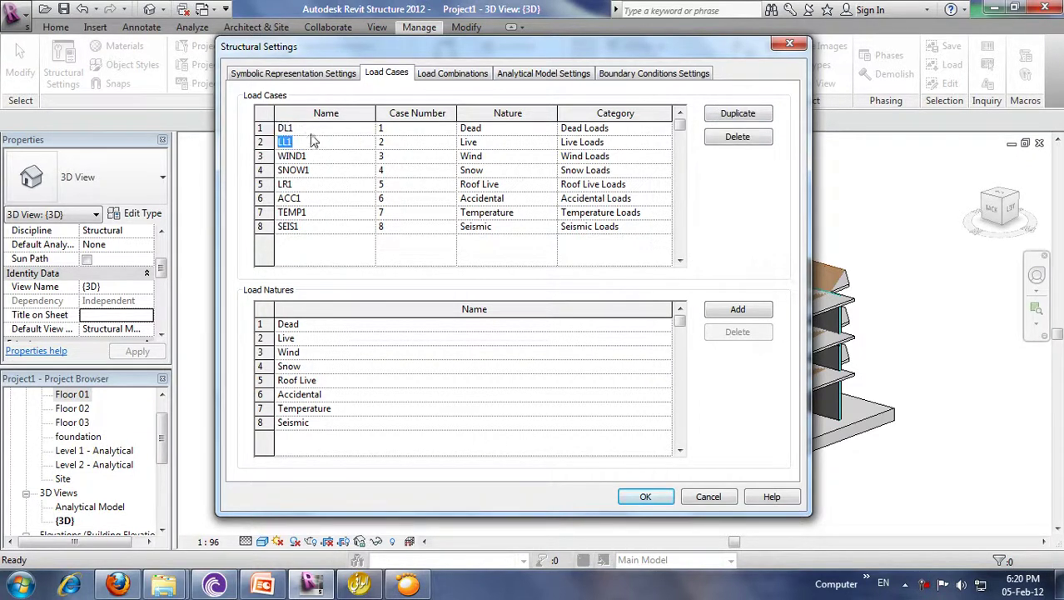
{"action": "left_click", "coordinate": [446, 75]}
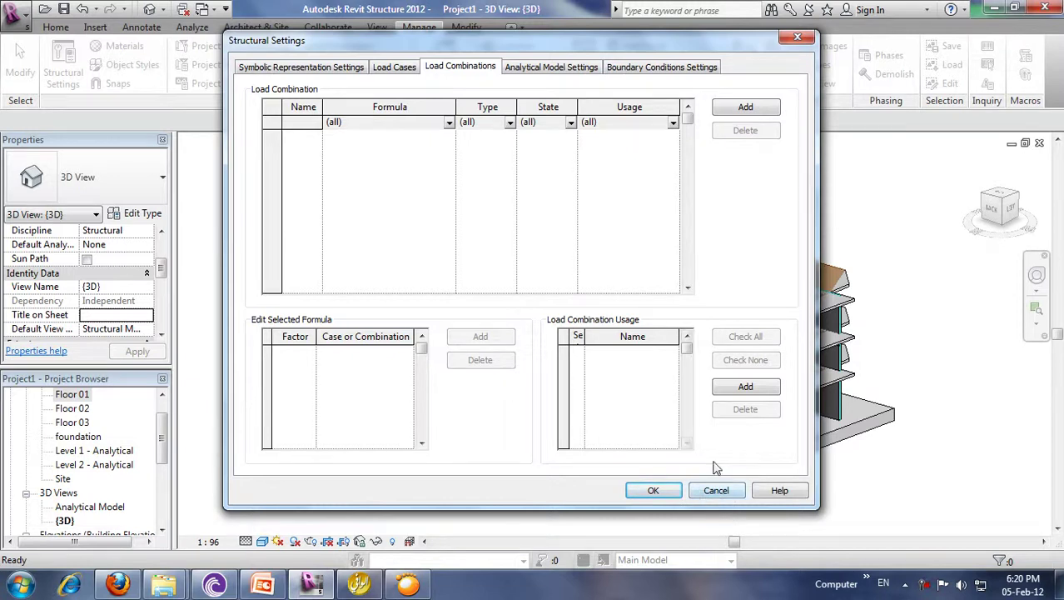
{"action": "left_click", "coordinate": [718, 493]}
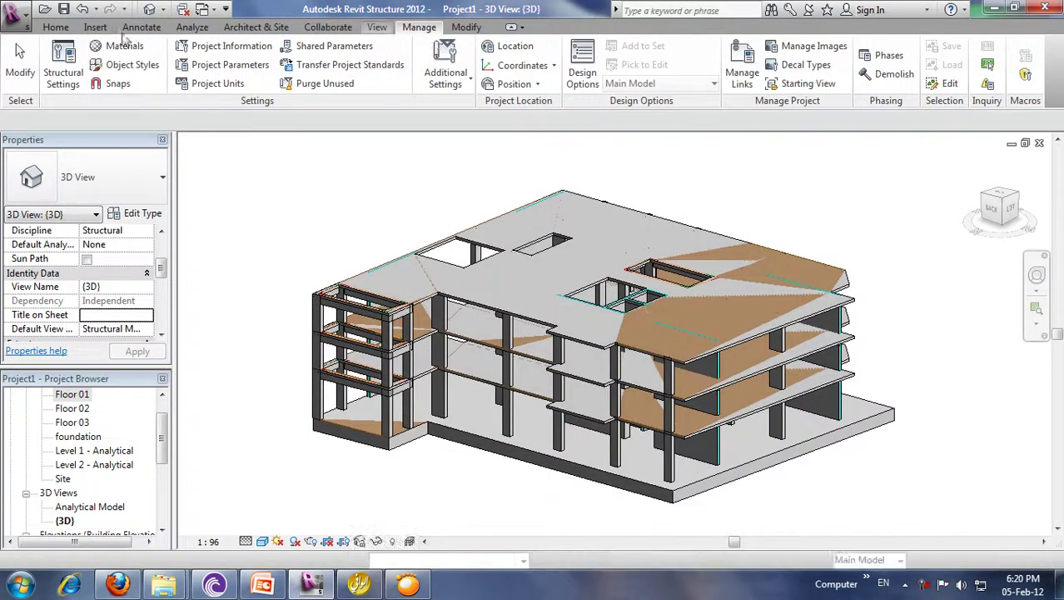
Step: Open the load case settings from the Analyze tab and close them without changes
{"action": "left_click", "coordinate": [194, 29]}
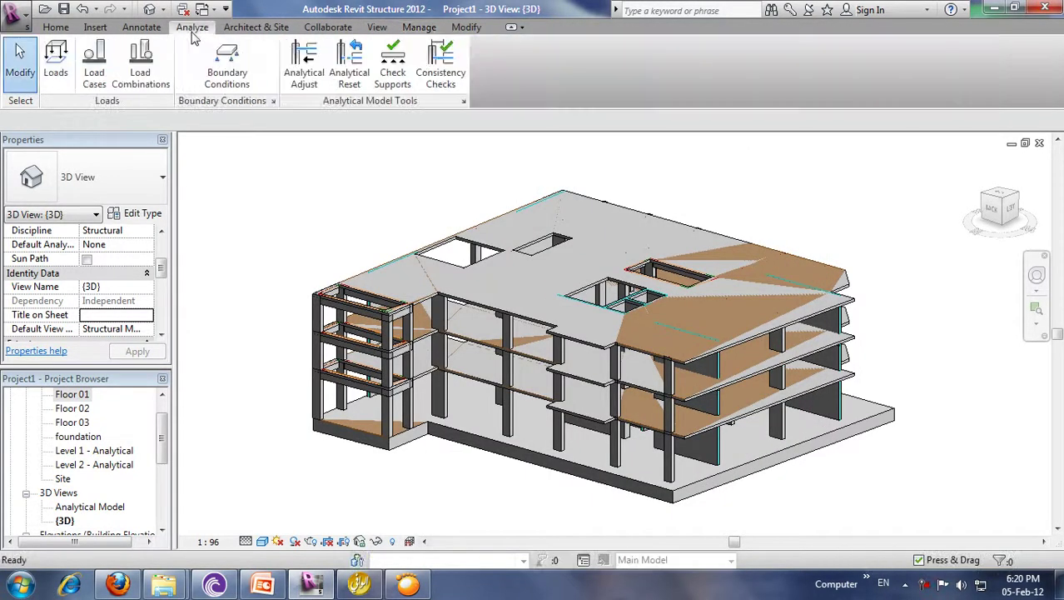
{"action": "left_click", "coordinate": [94, 74]}
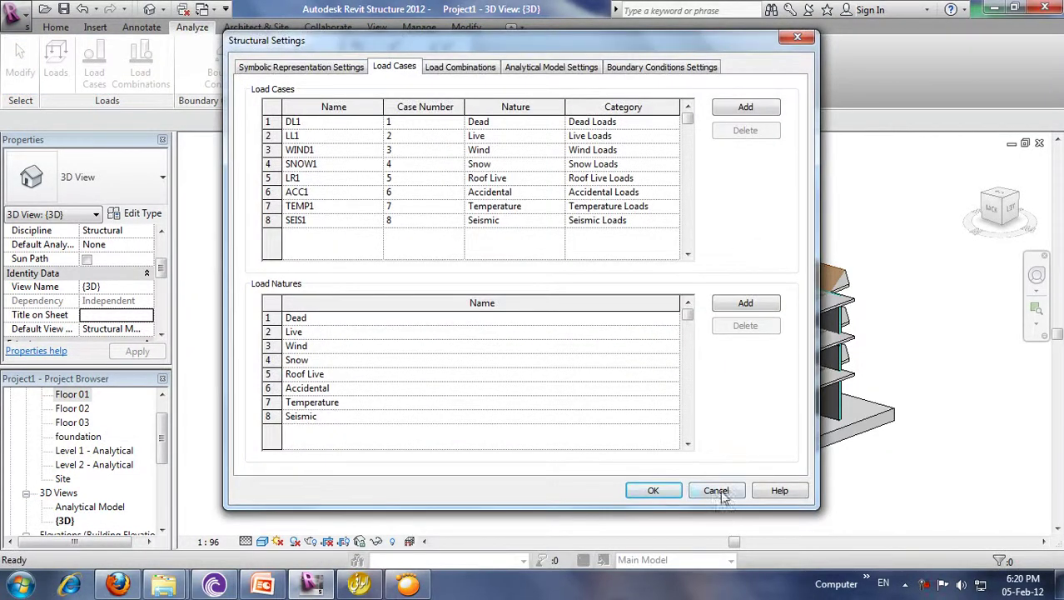
{"action": "left_click", "coordinate": [707, 494]}
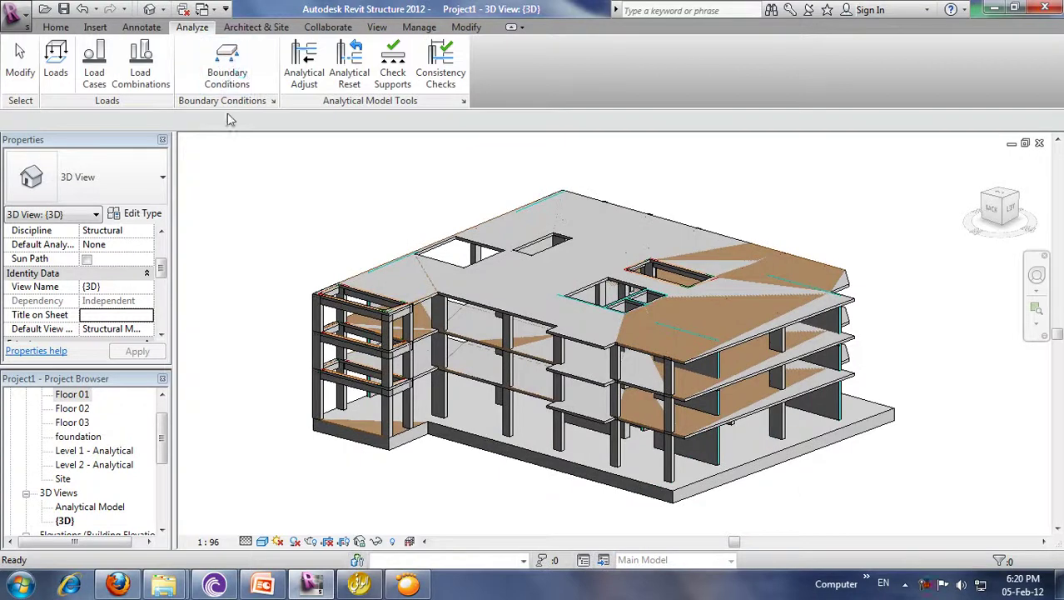
Step: Filter load combinations to DL1, add a trial 1*DL1 combination, then delete it
{"action": "left_click", "coordinate": [148, 84]}
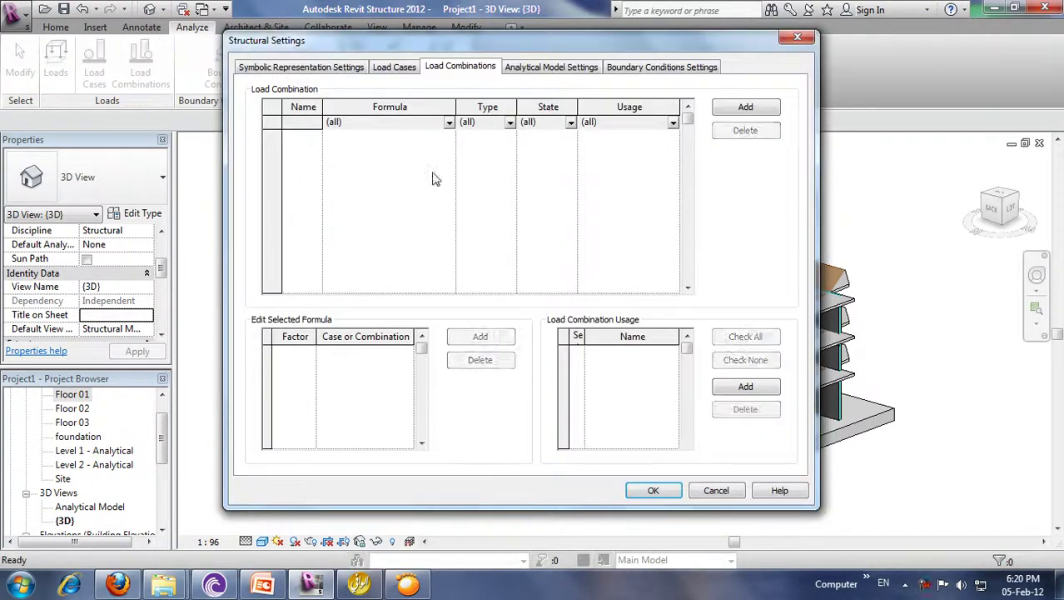
{"action": "left_click", "coordinate": [448, 123]}
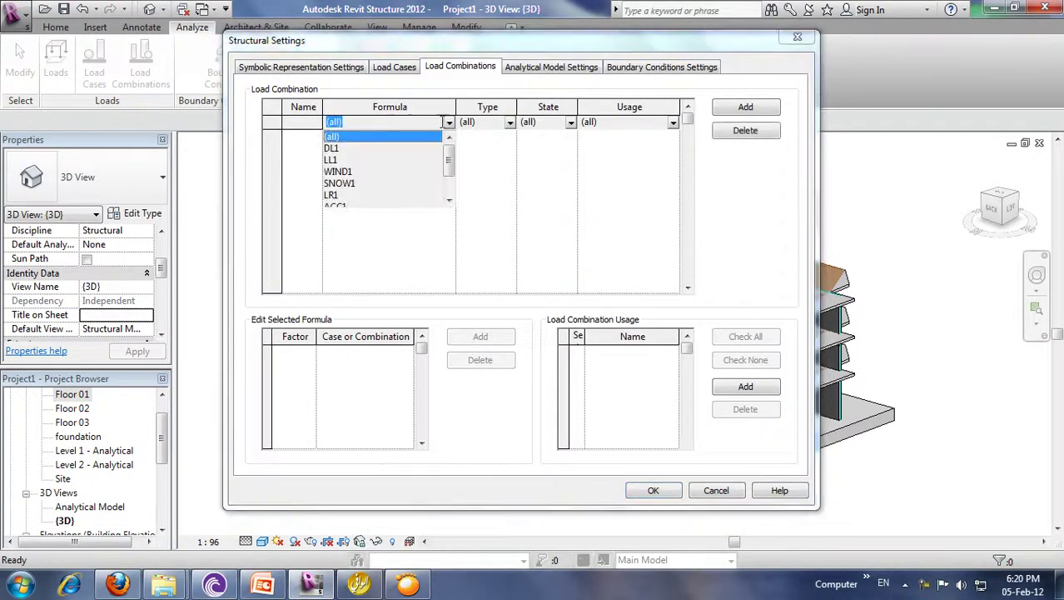
{"action": "left_click", "coordinate": [367, 149]}
{"action": "left_click", "coordinate": [747, 110]}
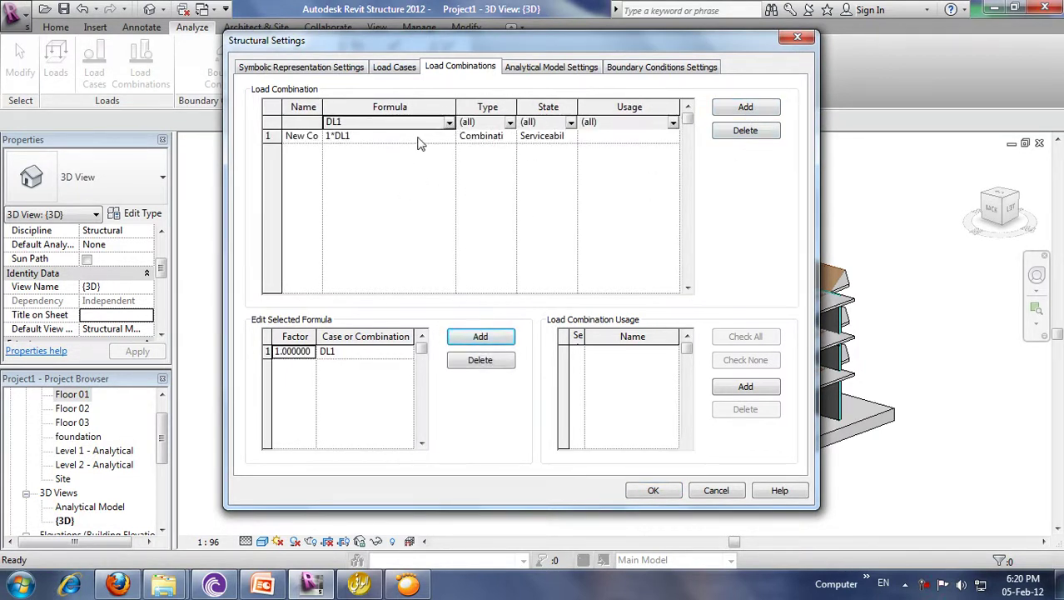
{"action": "left_click", "coordinate": [747, 131]}
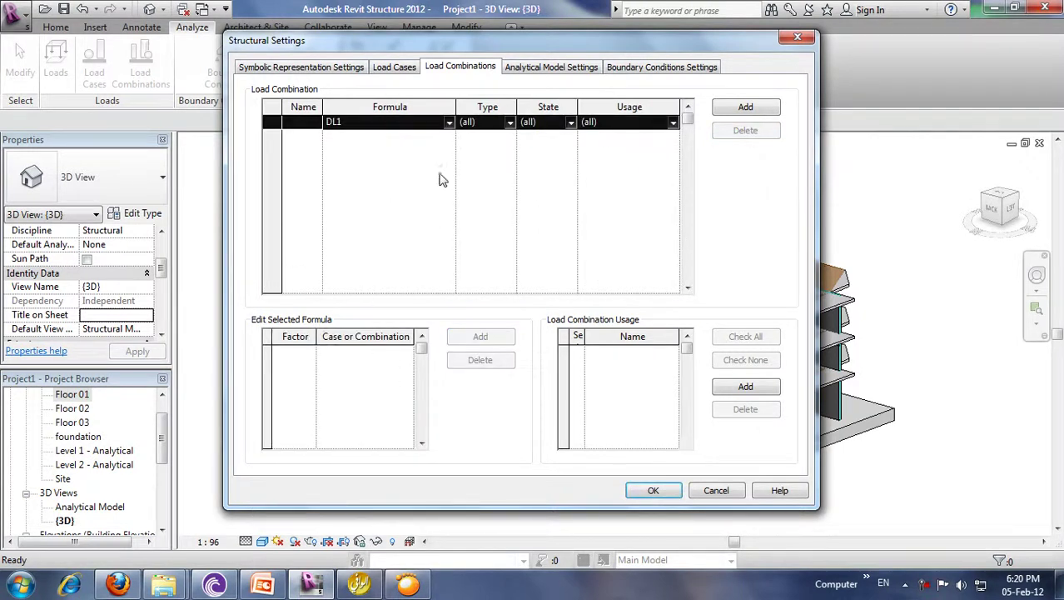
{"action": "left_click", "coordinate": [450, 123]}
{"action": "left_click", "coordinate": [450, 122]}
{"action": "left_click", "coordinate": [358, 135]}
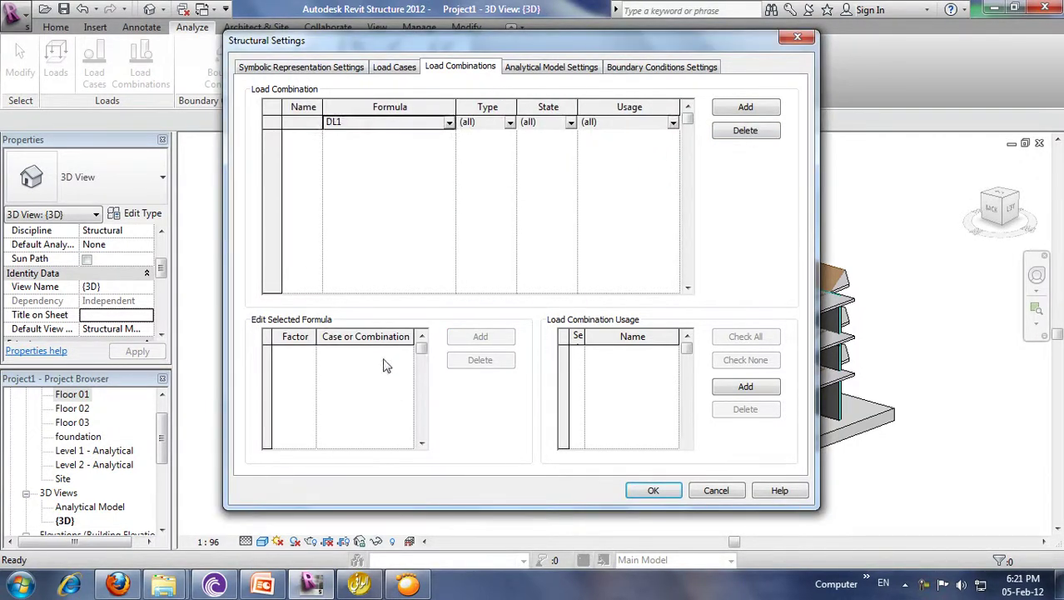
{"action": "left_click", "coordinate": [449, 123]}
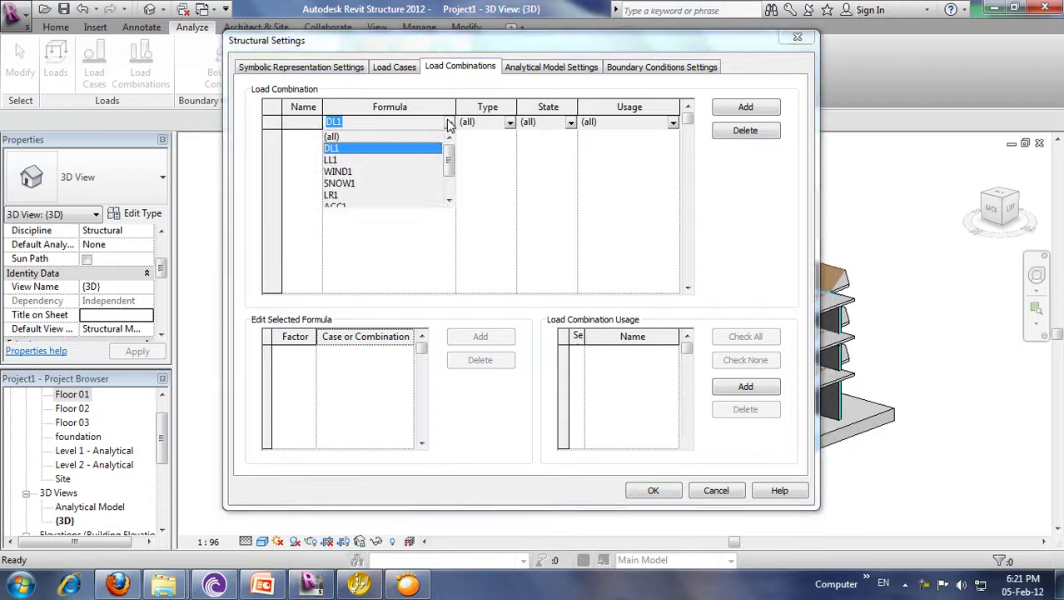
{"action": "left_click", "coordinate": [366, 149]}
Step: Add a new load combination whose formula contains a DL1 term and an LL1 term
{"action": "left_click", "coordinate": [750, 112]}
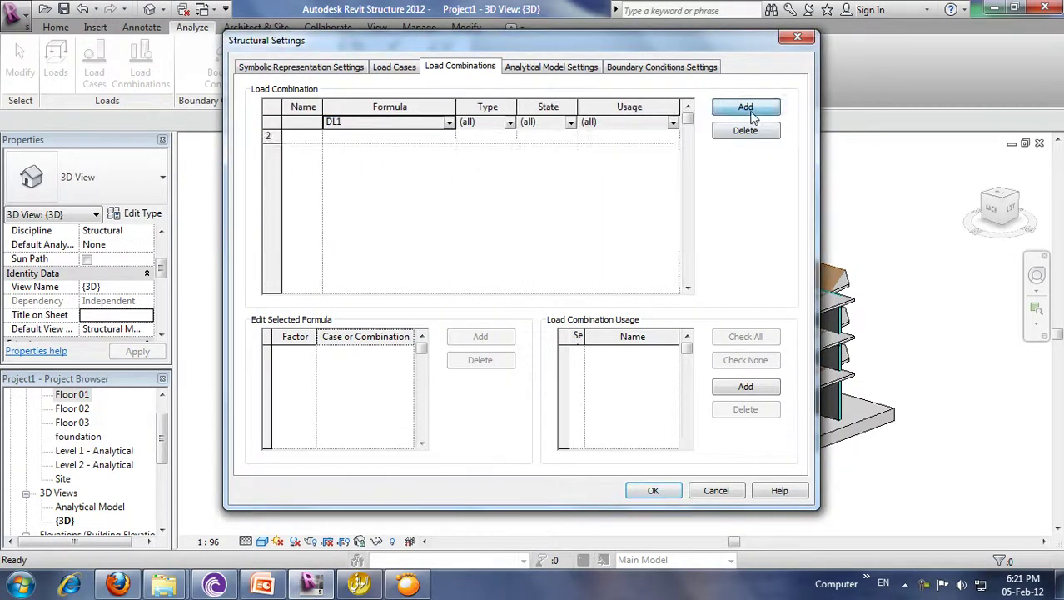
{"action": "left_click", "coordinate": [480, 339]}
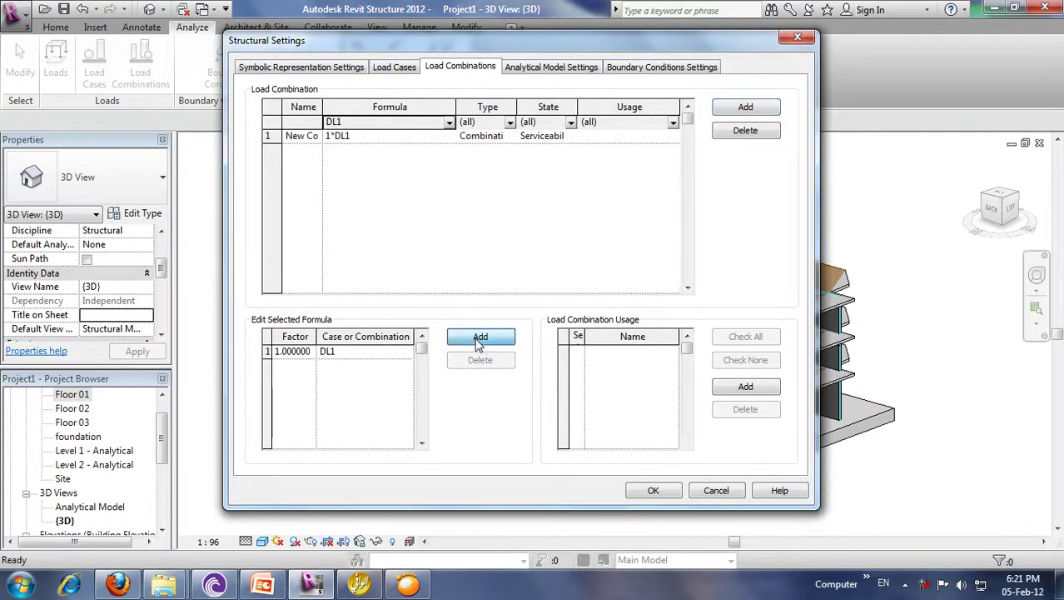
{"action": "left_click", "coordinate": [449, 122]}
{"action": "left_click", "coordinate": [358, 156]}
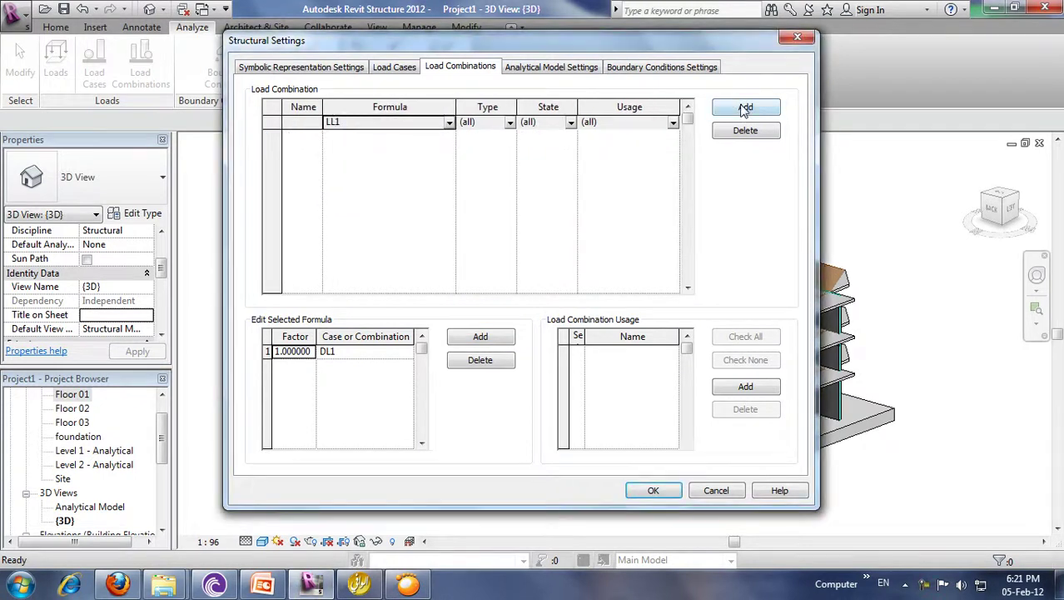
{"action": "left_click", "coordinate": [460, 345]}
{"action": "left_click", "coordinate": [455, 124]}
{"action": "left_click", "coordinate": [450, 167]}
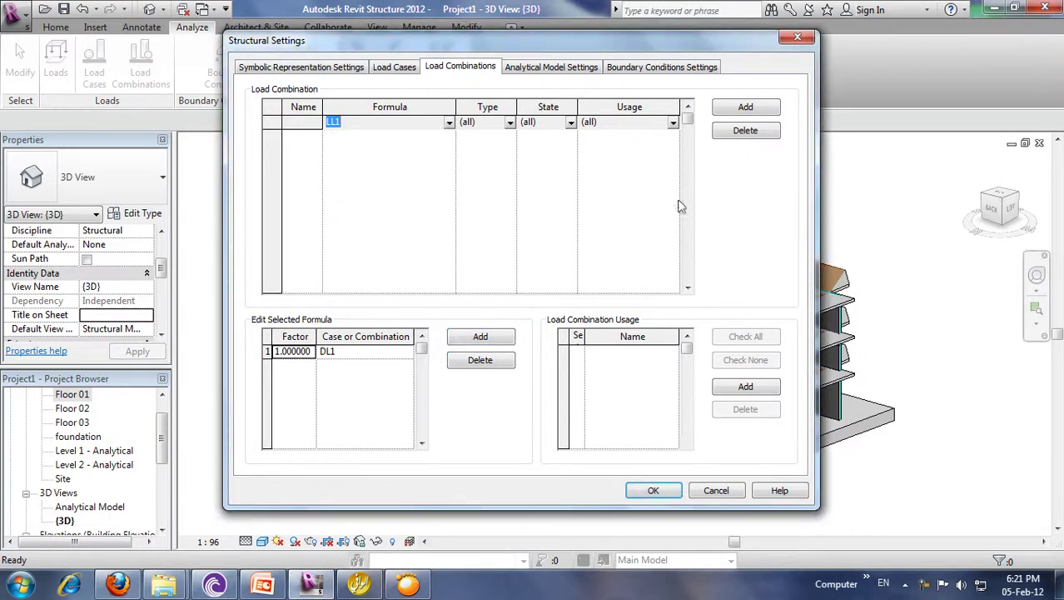
{"action": "left_click", "coordinate": [480, 336]}
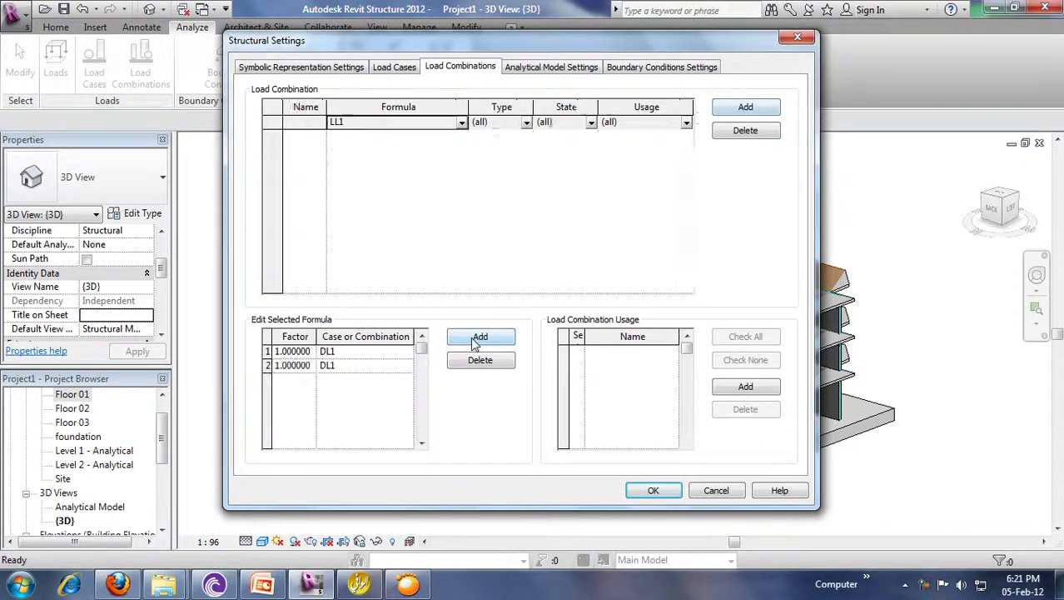
{"action": "left_click", "coordinate": [373, 370]}
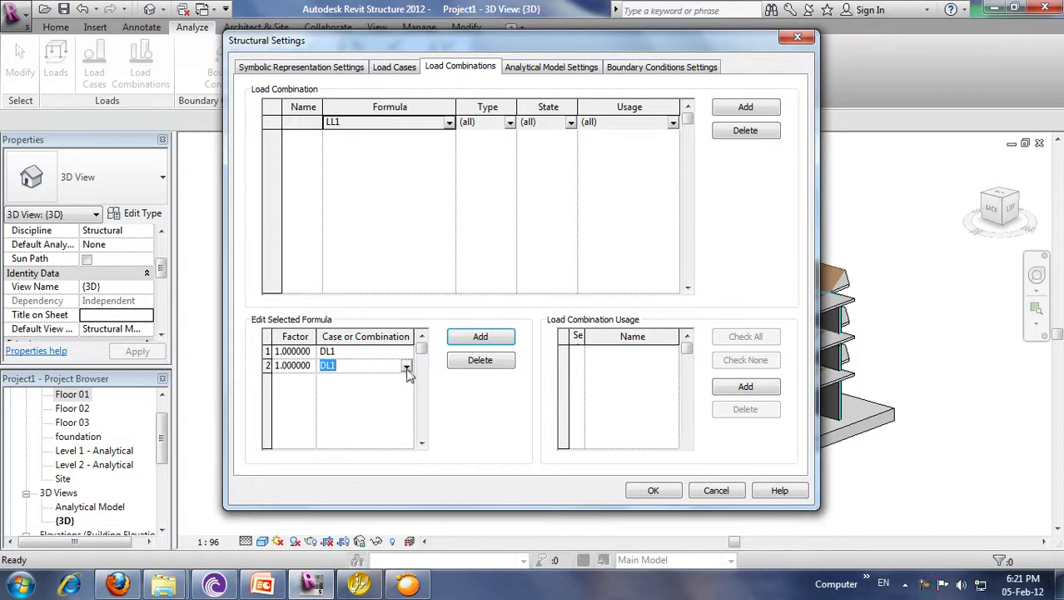
{"action": "left_click", "coordinate": [406, 369]}
{"action": "left_click", "coordinate": [352, 391]}
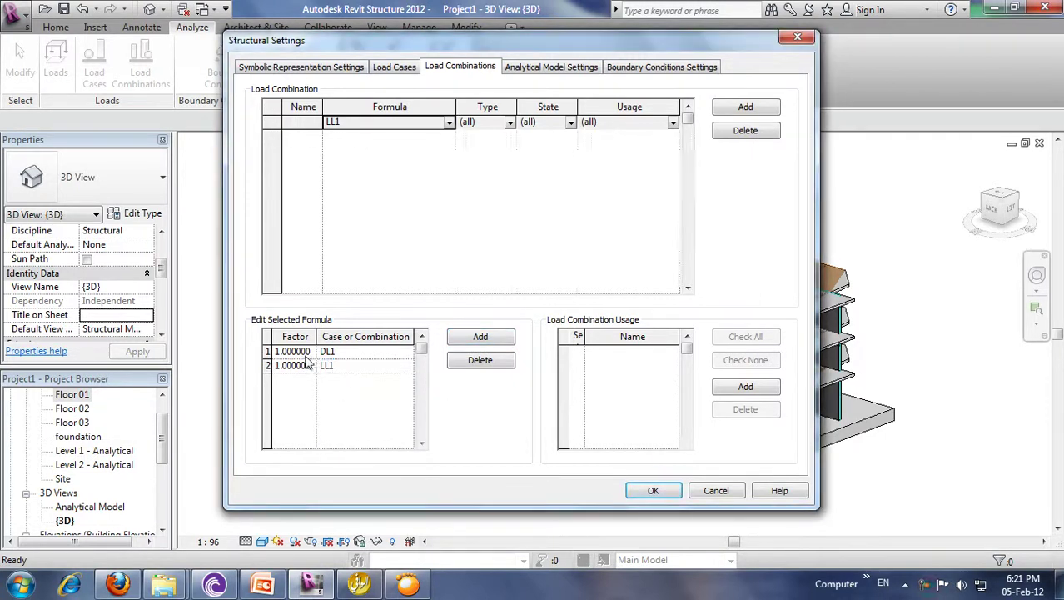
Step: Set the combination factors to 1.4 for DL1 and 1.6 for LL1
{"action": "left_click", "coordinate": [306, 351]}
{"action": "type", "text": "1.4"}
{"action": "key", "text": "Tab"}
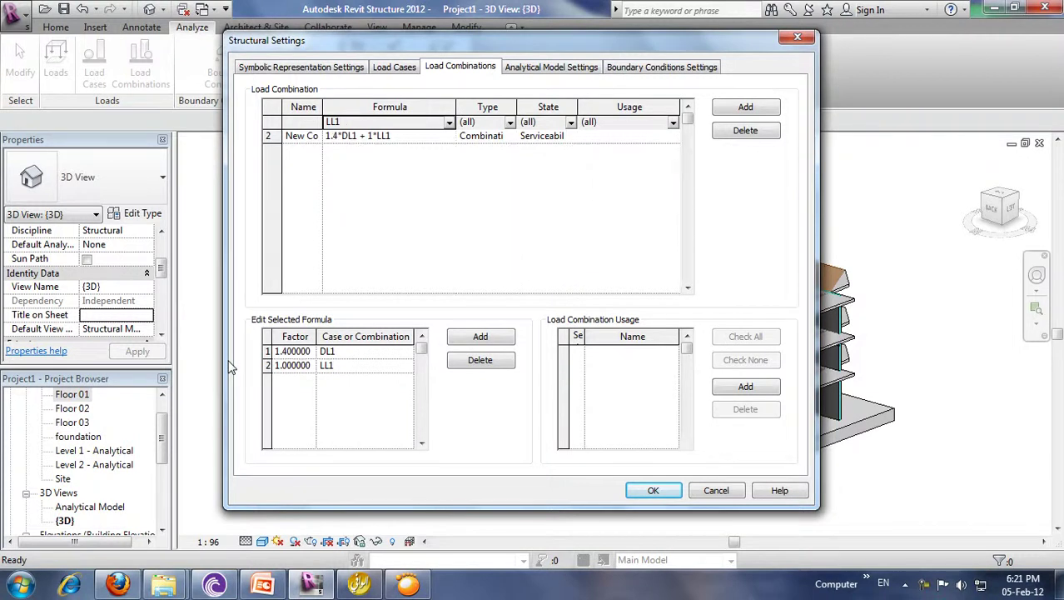
{"action": "left_click", "coordinate": [295, 377]}
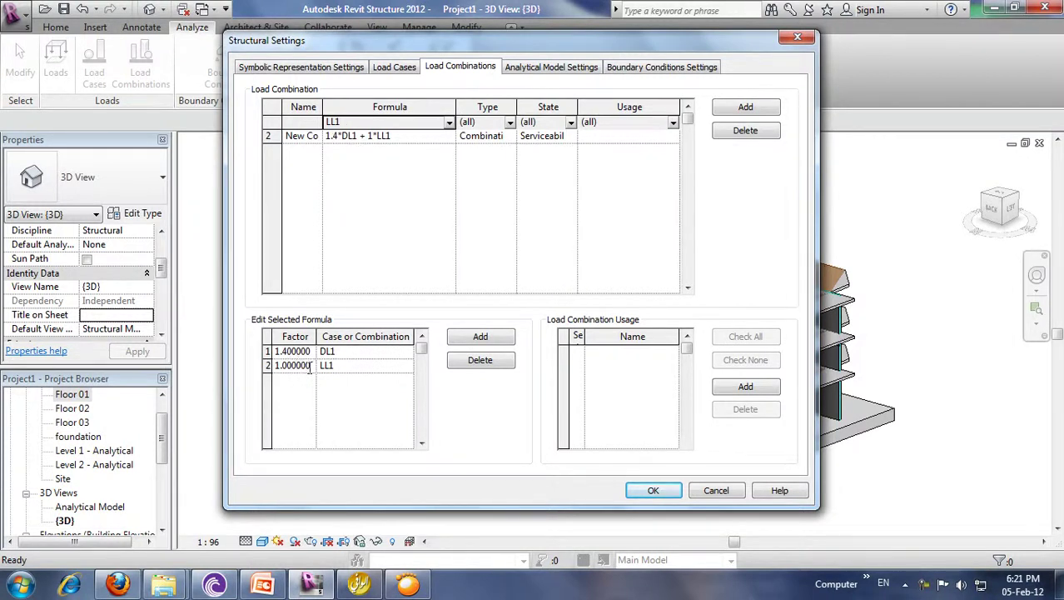
{"action": "left_click", "coordinate": [310, 369]}
{"action": "type", "text": "1."}
{"action": "key", "text": "Tab"}
{"action": "left_click", "coordinate": [348, 354]}
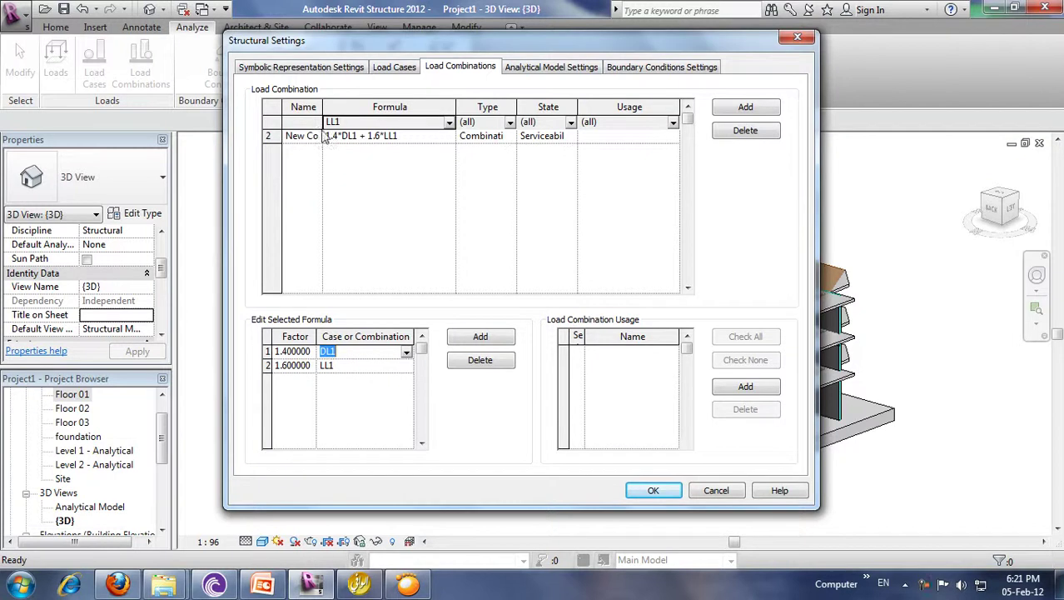
Step: Rename the new combination to Ult and keep its type as Combination
{"action": "left_click_drag", "start_coordinate": [322, 112], "coordinate": [416, 111]}
{"action": "left_click", "coordinate": [386, 137]}
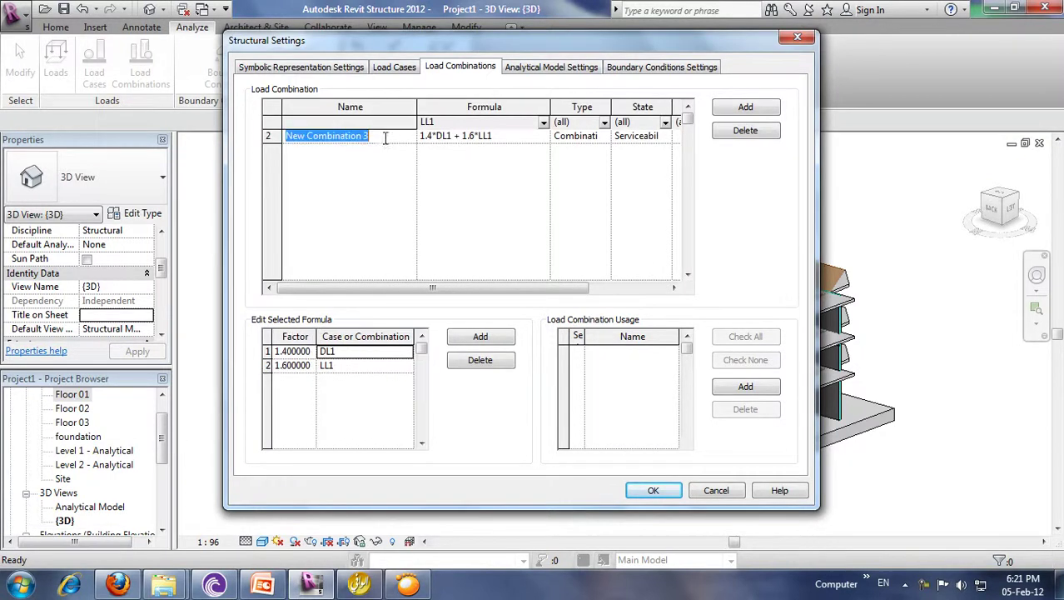
{"action": "type", "text": "Ult"}
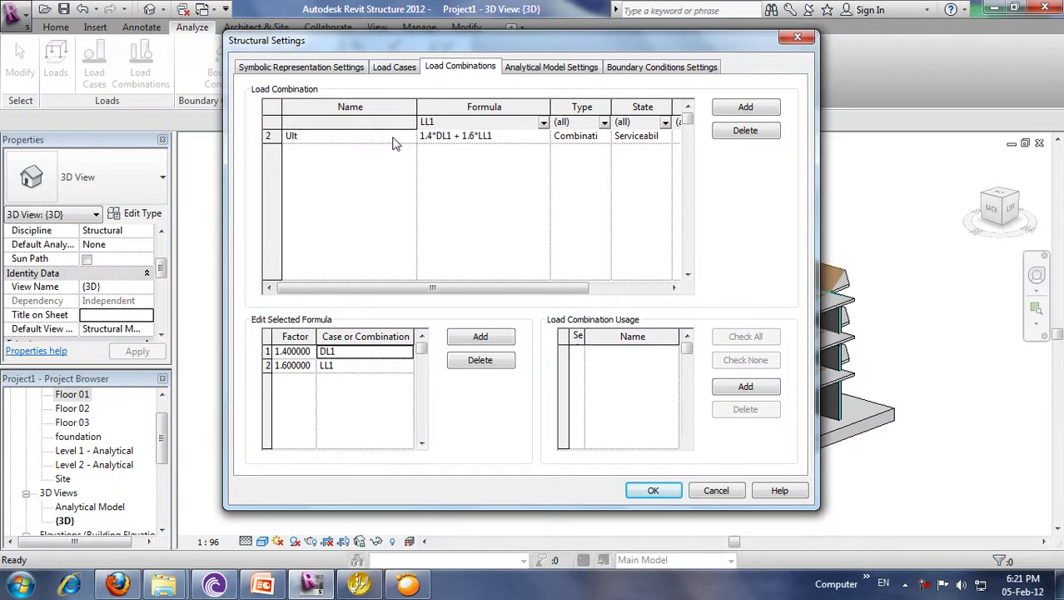
{"action": "left_click", "coordinate": [581, 137]}
{"action": "left_click", "coordinate": [604, 136]}
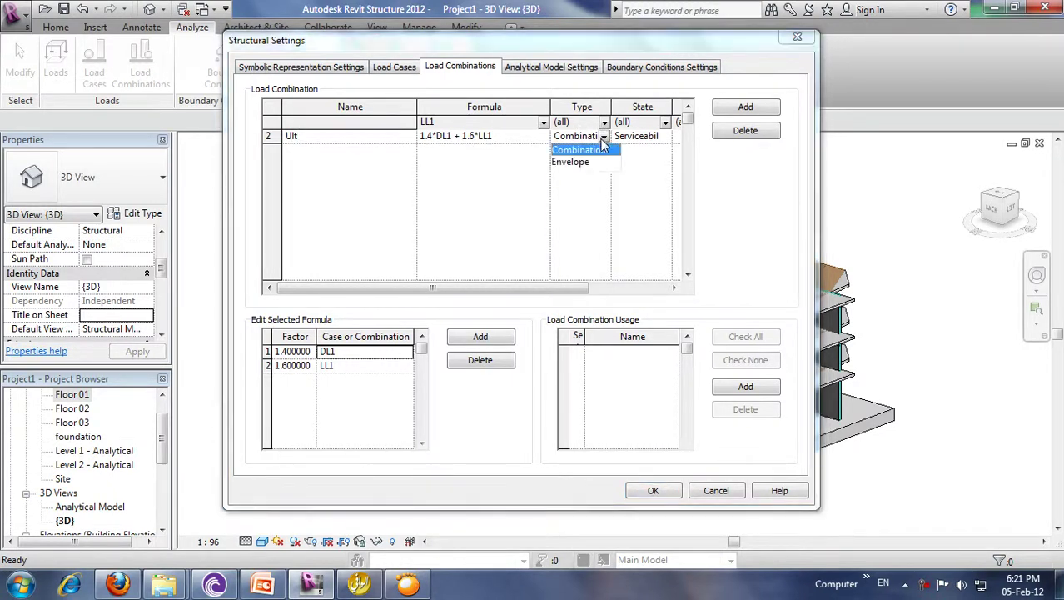
{"action": "left_click", "coordinate": [603, 148]}
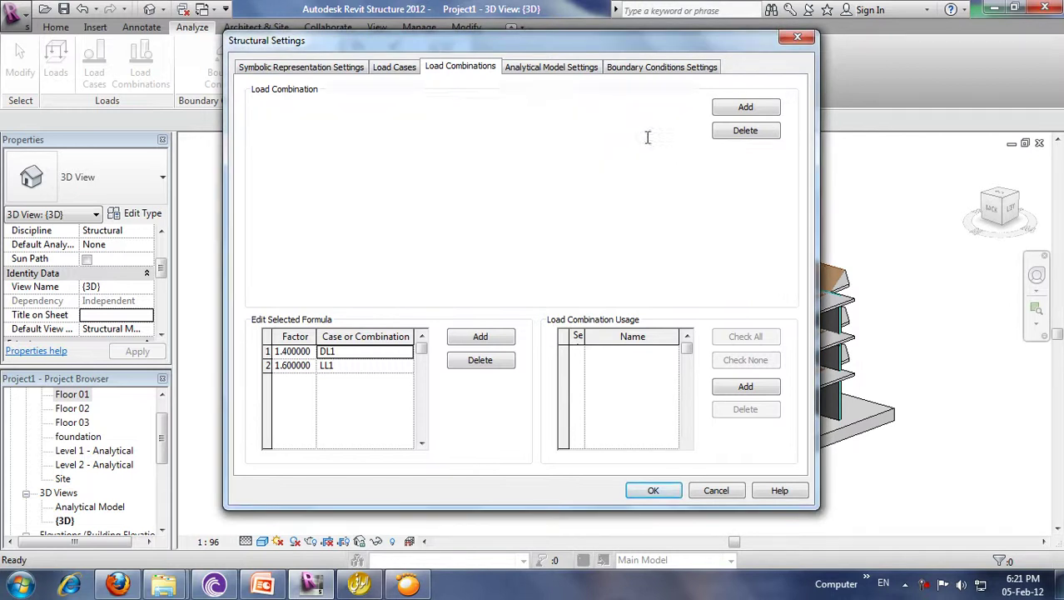
Step: Set the Ult combination's state to Ultimate, verify the 1.4/1.6 factors, and accept Structural Settings
{"action": "left_click_drag", "start_coordinate": [611, 109], "coordinate": [579, 108]}
{"action": "left_click", "coordinate": [606, 135]}
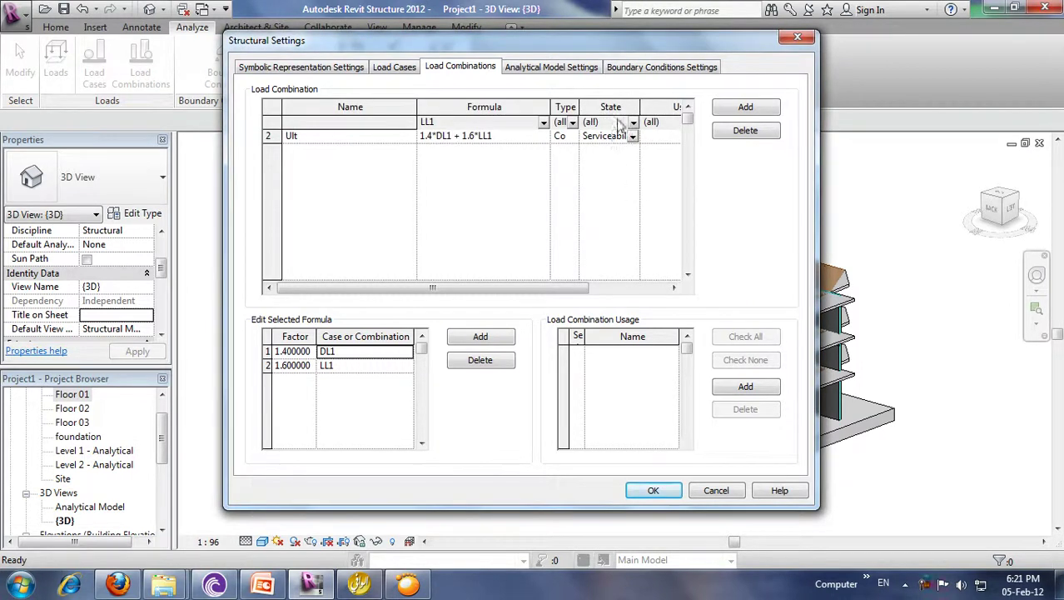
{"action": "left_click", "coordinate": [633, 135]}
{"action": "left_click", "coordinate": [603, 167]}
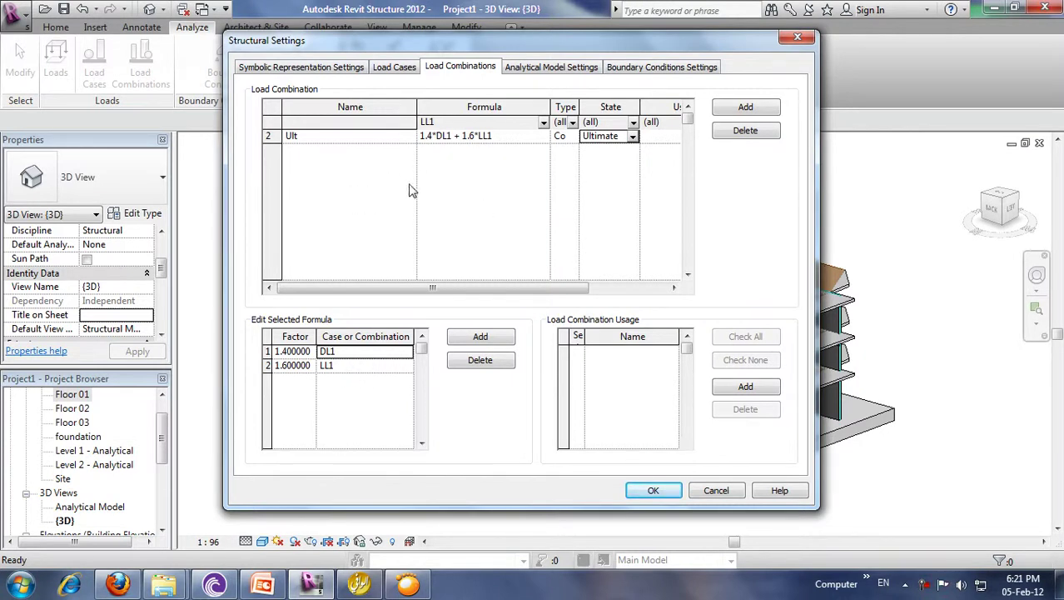
{"action": "left_click", "coordinate": [293, 352]}
{"action": "left_click", "coordinate": [292, 366]}
{"action": "left_click", "coordinate": [292, 365]}
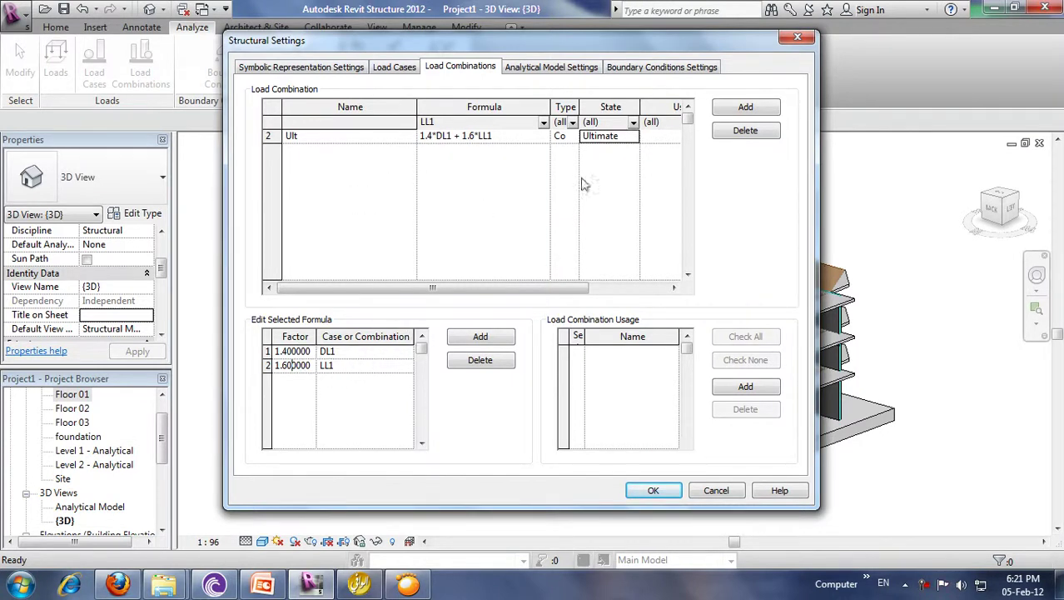
{"action": "left_click", "coordinate": [633, 123]}
{"action": "left_click", "coordinate": [602, 131]}
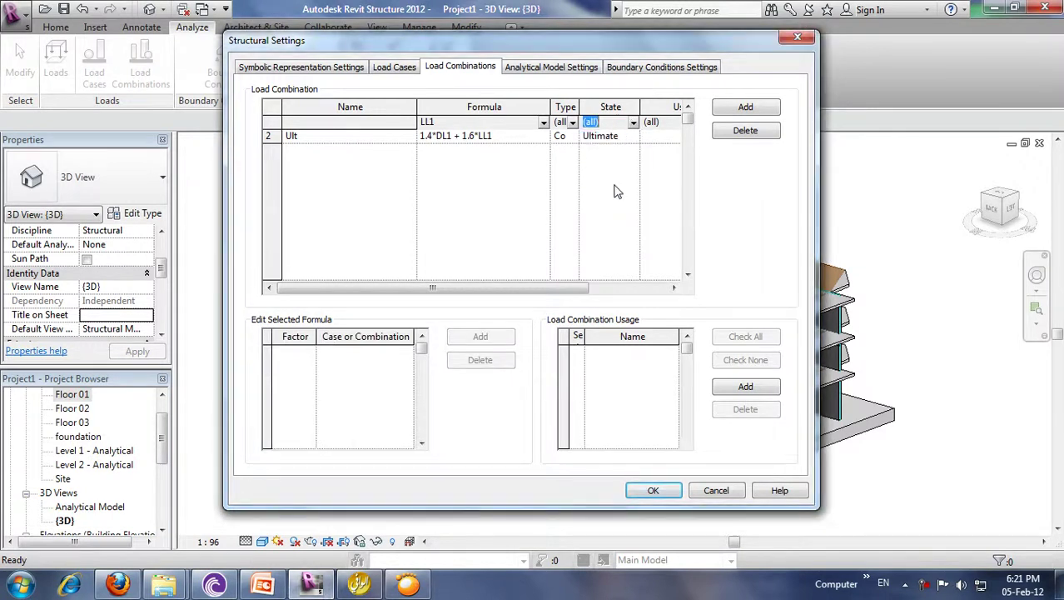
{"action": "left_click", "coordinate": [653, 490]}
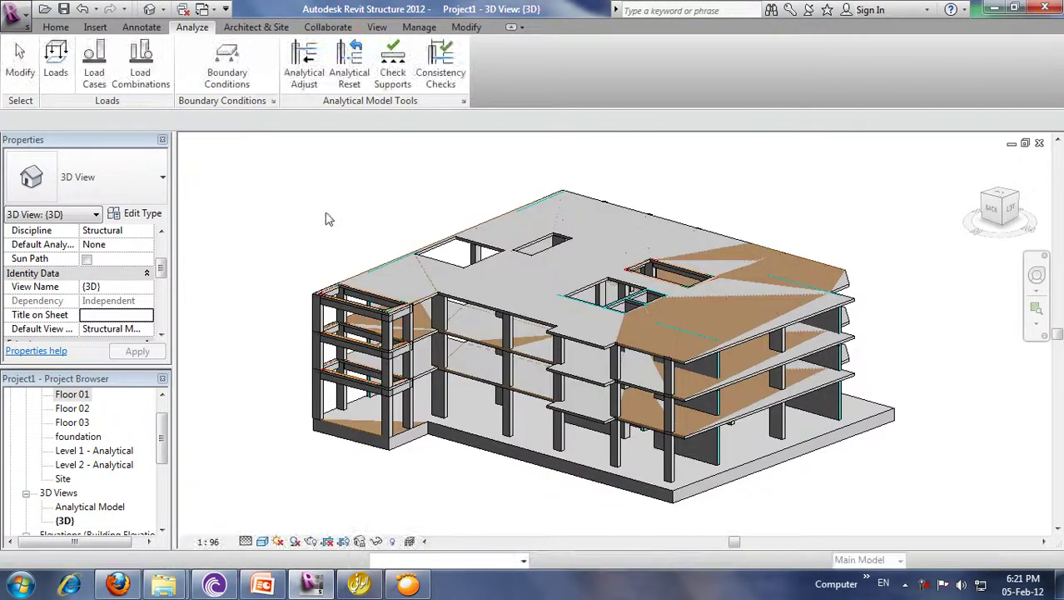
Step: Place a hosted area load on the top floor slab
{"action": "left_click", "coordinate": [56, 60]}
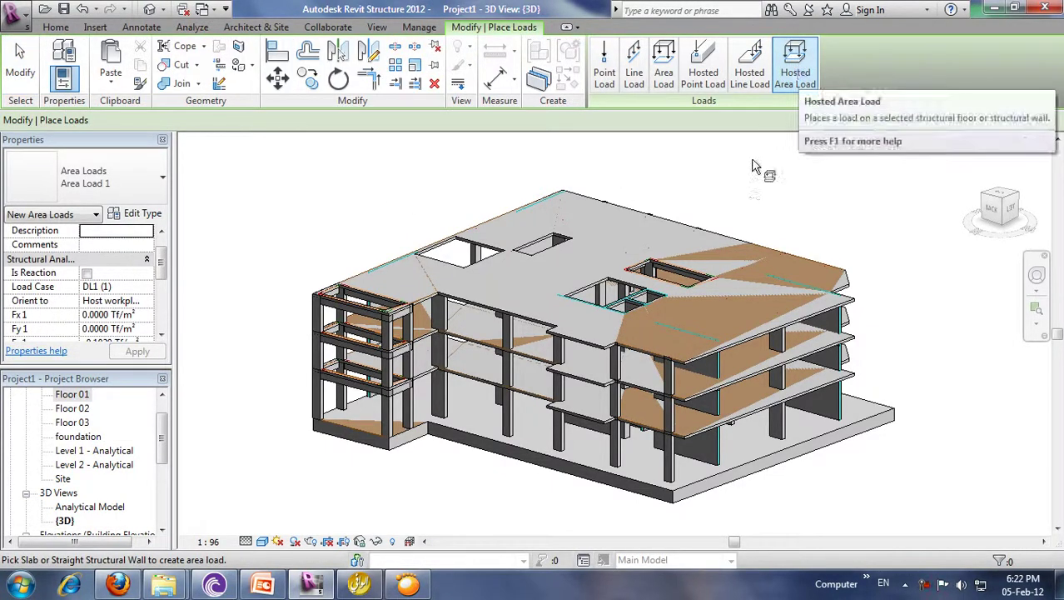
{"action": "left_click", "coordinate": [498, 223]}
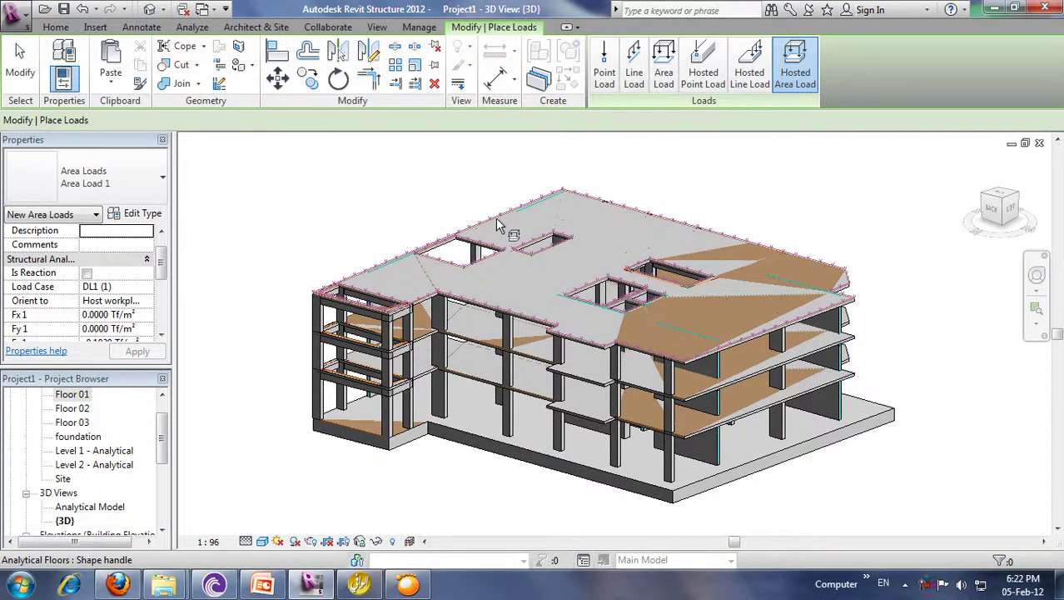
{"action": "scroll", "coordinate": [416, 248], "scroll_direction": "up", "scroll_amount": 1}
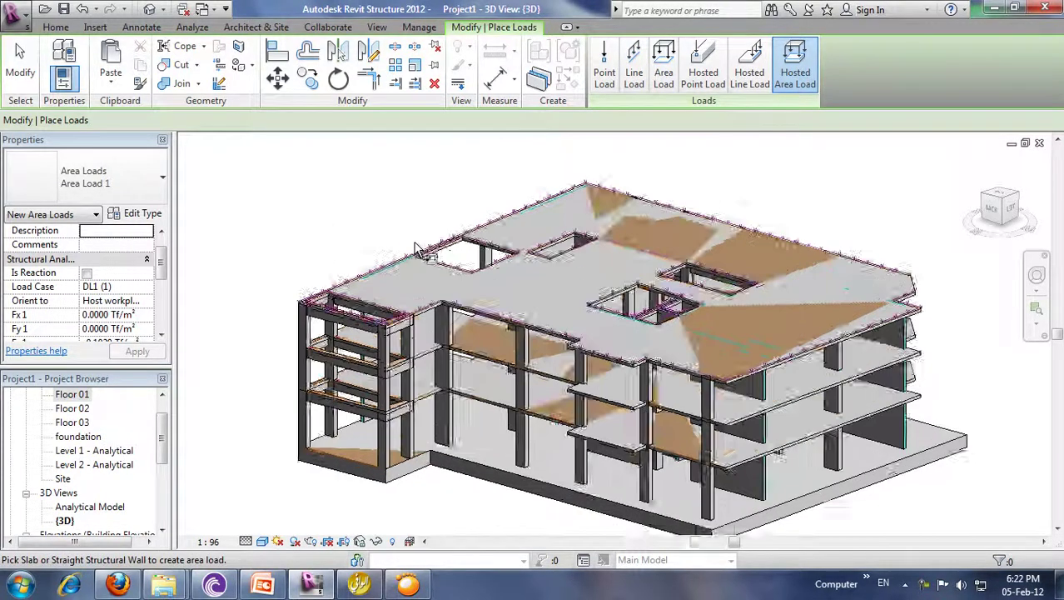
{"action": "scroll", "coordinate": [416, 284], "scroll_direction": "up", "scroll_amount": 2}
{"action": "scroll", "coordinate": [385, 231], "scroll_direction": "up", "scroll_amount": 1}
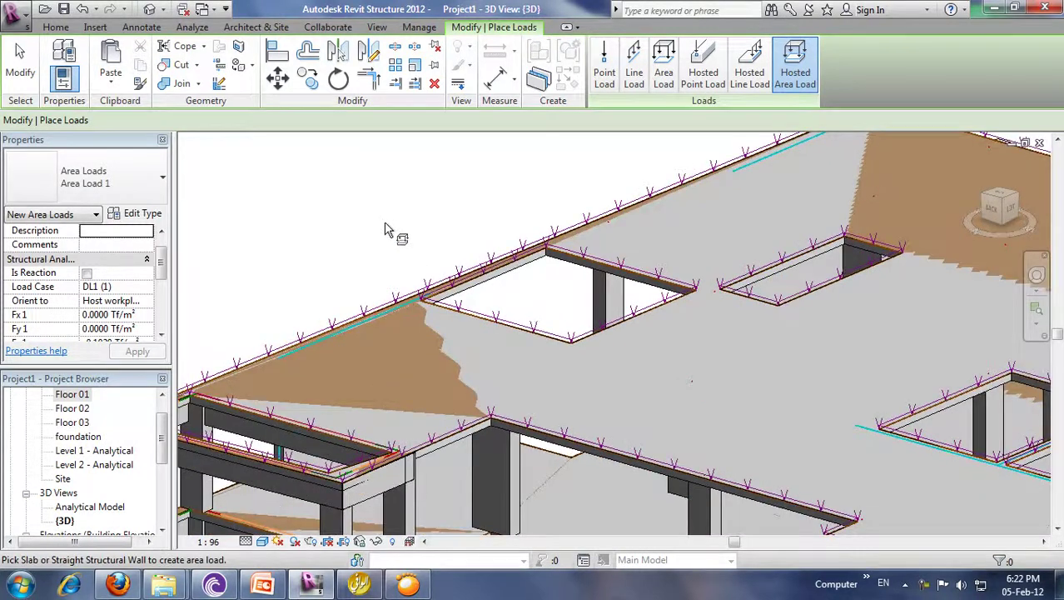
{"action": "scroll", "coordinate": [386, 231], "scroll_direction": "down", "scroll_amount": 2}
{"action": "scroll", "coordinate": [386, 231], "scroll_direction": "down", "scroll_amount": 1}
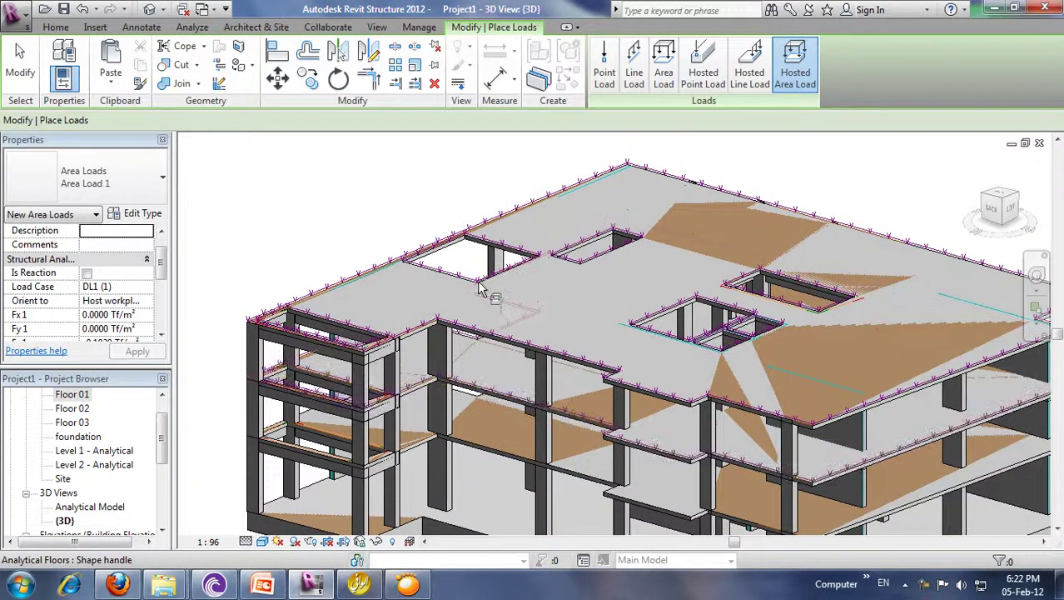
{"action": "scroll", "coordinate": [472, 393], "scroll_direction": "down", "scroll_amount": 1}
{"action": "scroll", "coordinate": [490, 423], "scroll_direction": "down", "scroll_amount": 1}
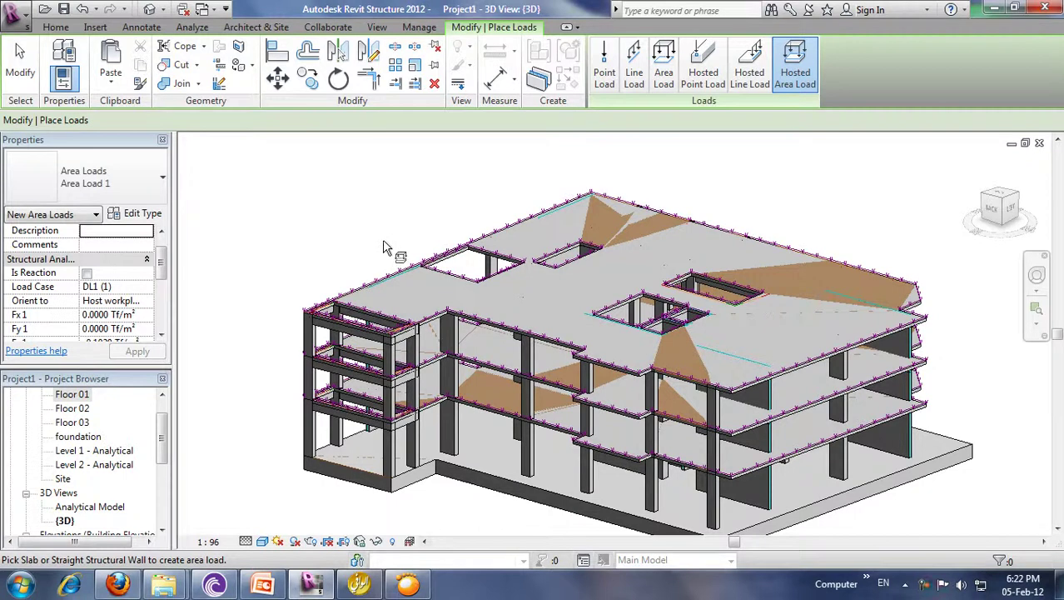
Step: Change the area load's Fz1 to -0.4000 Tf/m² and apply it
{"action": "left_click", "coordinate": [162, 335]}
{"action": "left_click", "coordinate": [161, 335]}
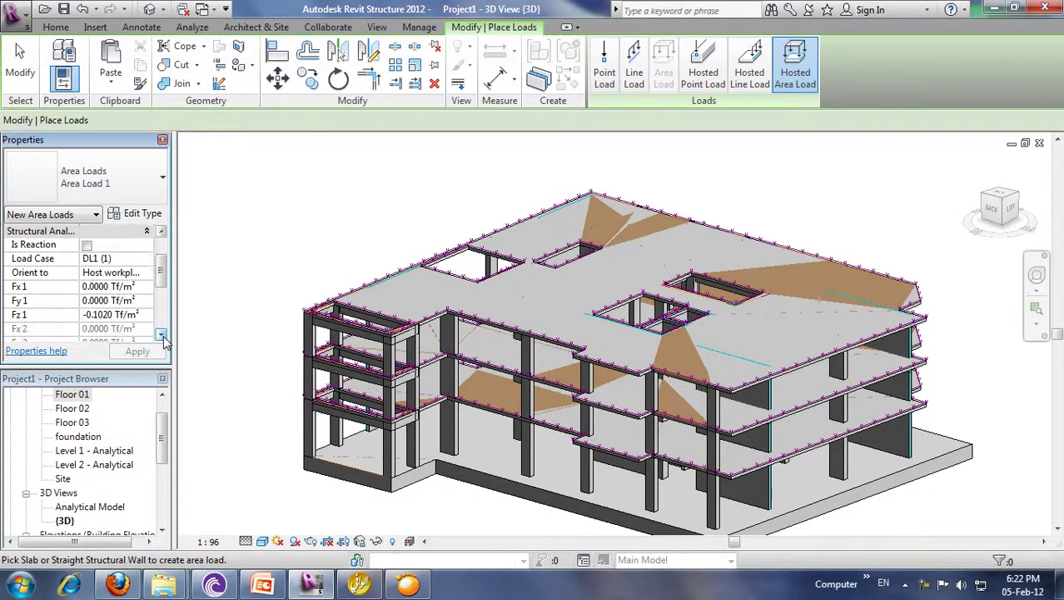
{"action": "left_click", "coordinate": [162, 335]}
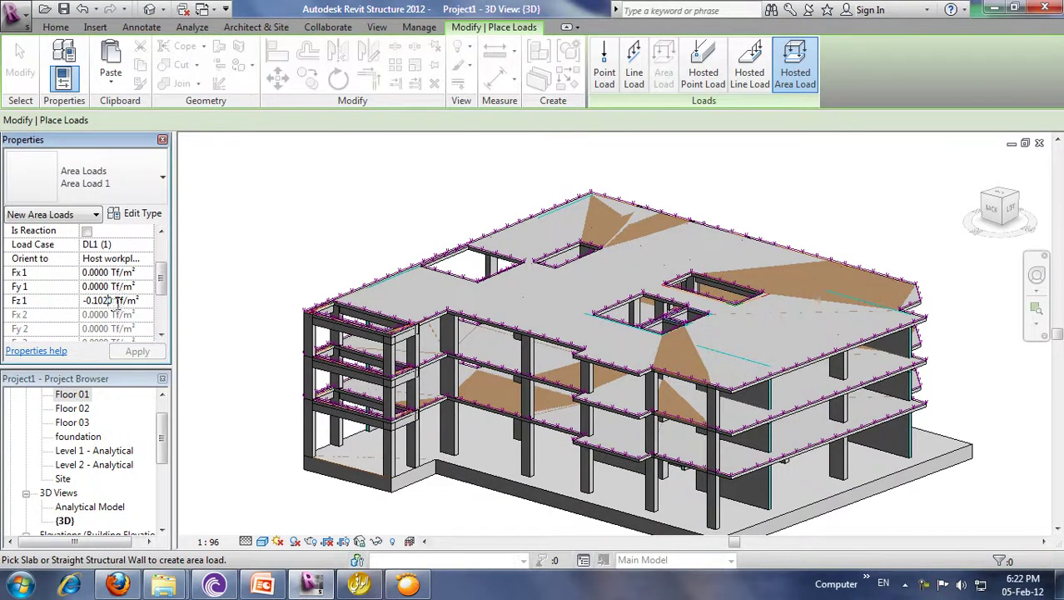
{"action": "left_click_drag", "start_coordinate": [143, 298], "coordinate": [81, 306]}
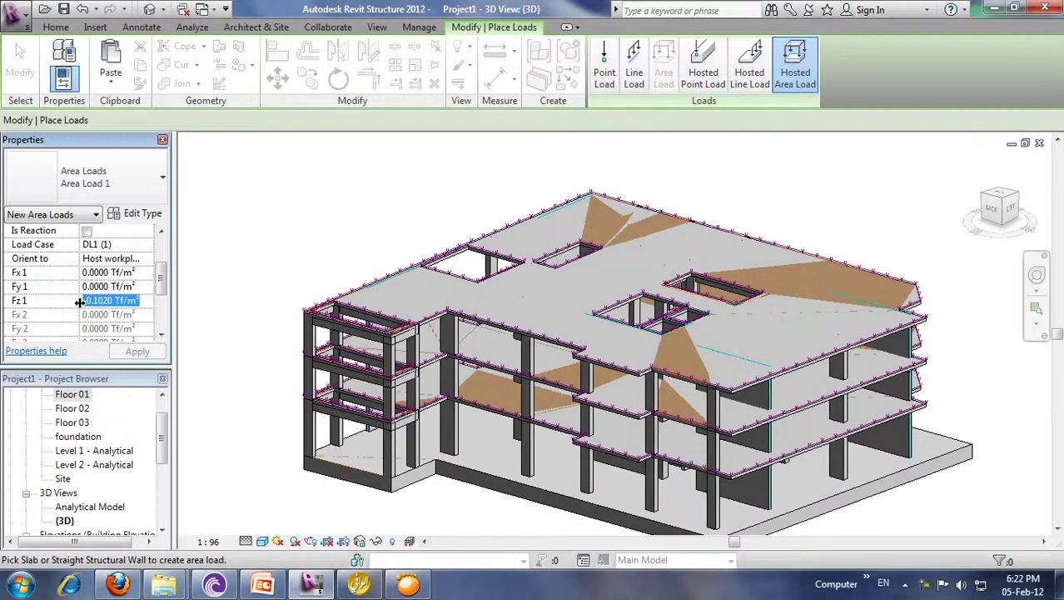
{"action": "key", "text": "BackSpace"}
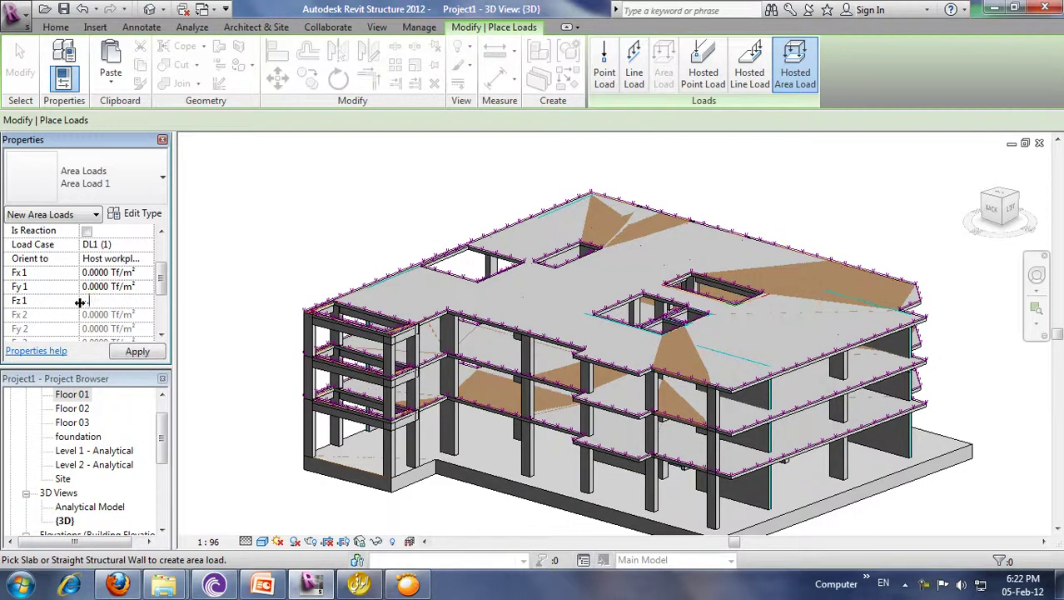
{"action": "type", "text": "-4"}
{"action": "key", "text": "Return"}
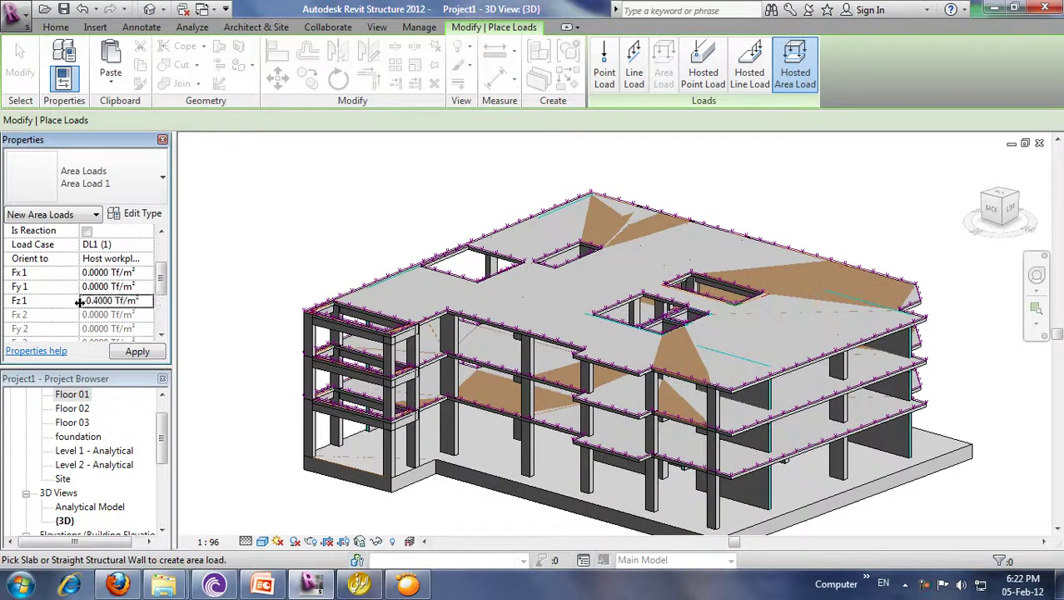
{"action": "left_click", "coordinate": [138, 351]}
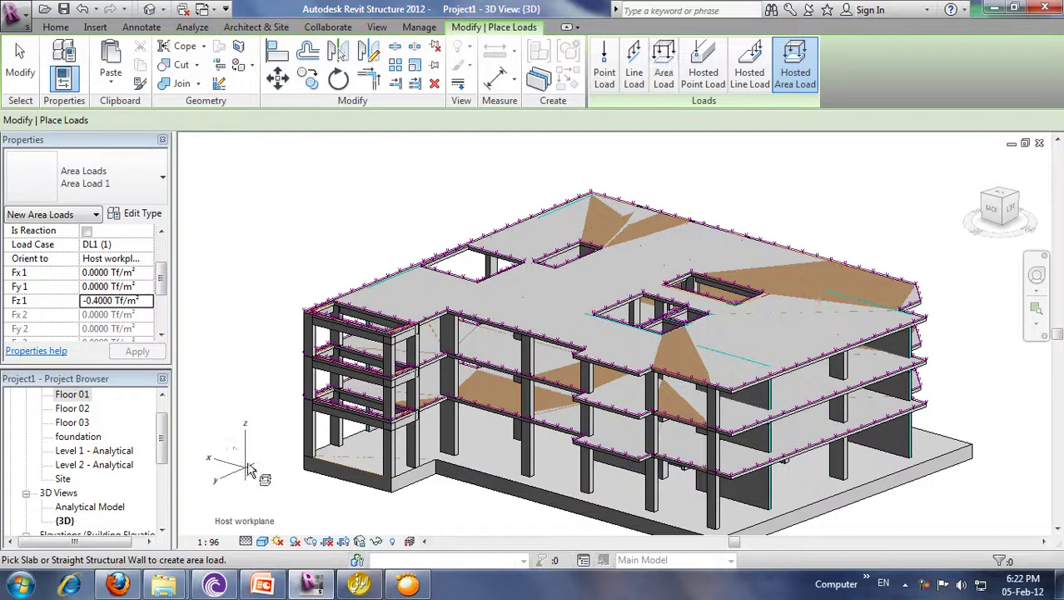
Step: Inspect the slabs with their DL1 area loads and finish placing area loads
{"action": "scroll", "coordinate": [248, 469], "scroll_direction": "up", "scroll_amount": 3}
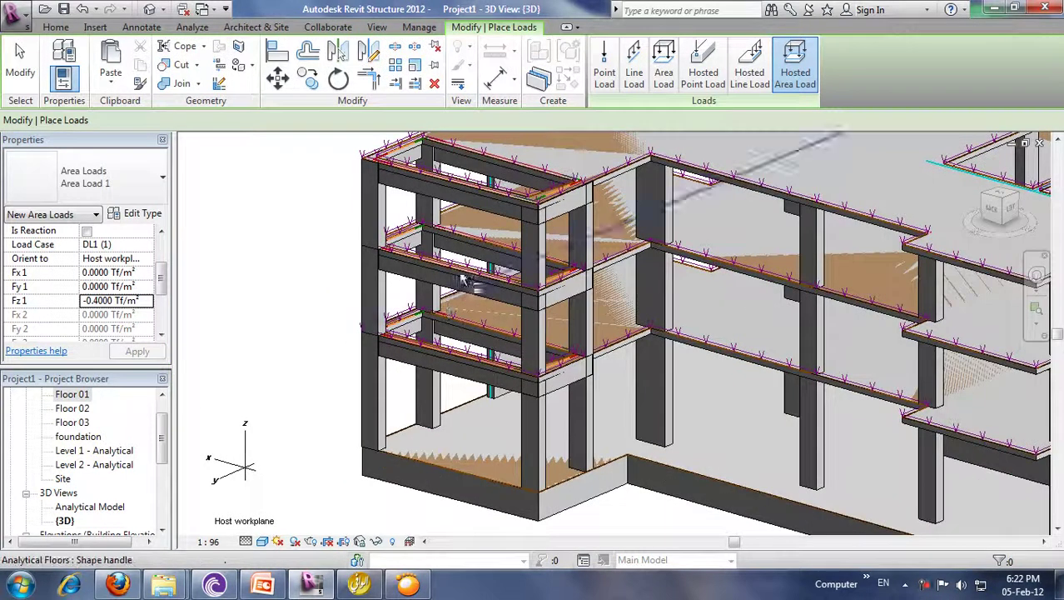
{"action": "scroll", "coordinate": [454, 267], "scroll_direction": "up", "scroll_amount": 1}
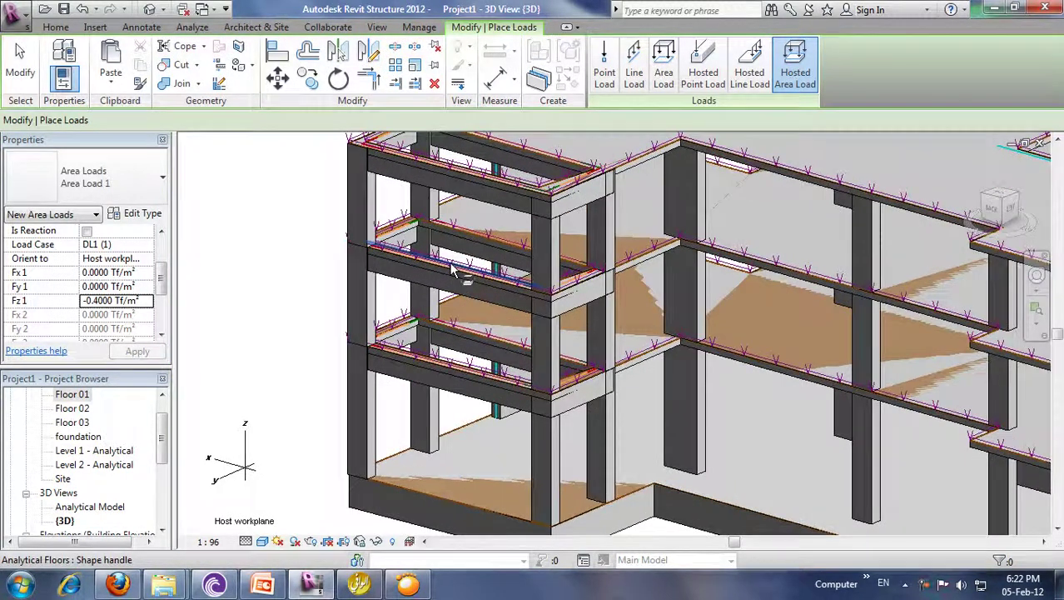
{"action": "scroll", "coordinate": [454, 266], "scroll_direction": "up", "scroll_amount": 3}
{"action": "scroll", "coordinate": [500, 241], "scroll_direction": "up", "scroll_amount": 2}
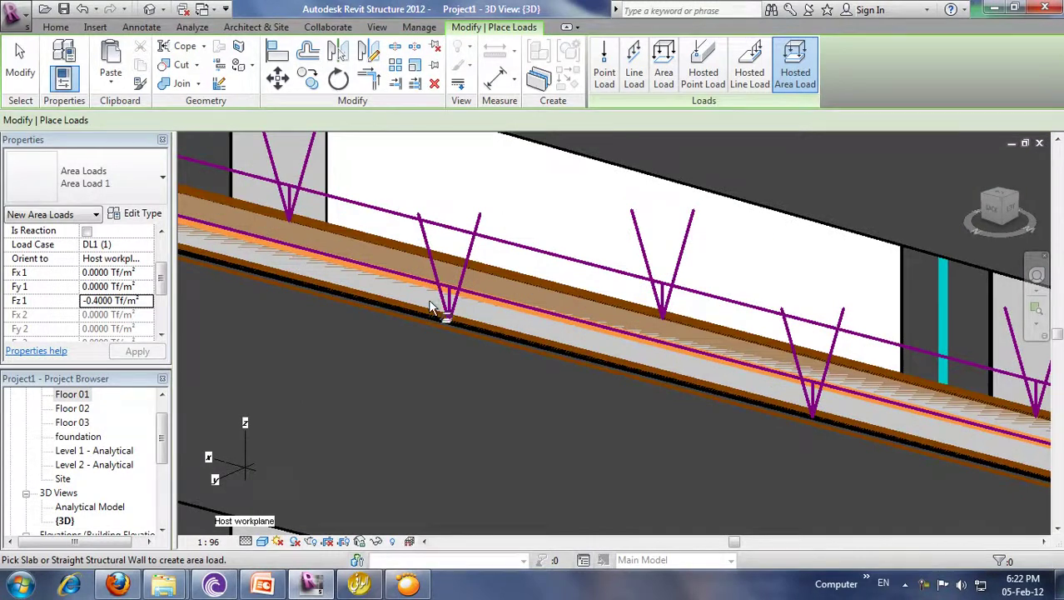
{"action": "scroll", "coordinate": [432, 307], "scroll_direction": "down", "scroll_amount": 1}
{"action": "scroll", "coordinate": [431, 307], "scroll_direction": "down", "scroll_amount": 2}
{"action": "scroll", "coordinate": [432, 306], "scroll_direction": "down", "scroll_amount": 2}
{"action": "scroll", "coordinate": [431, 306], "scroll_direction": "down", "scroll_amount": 2}
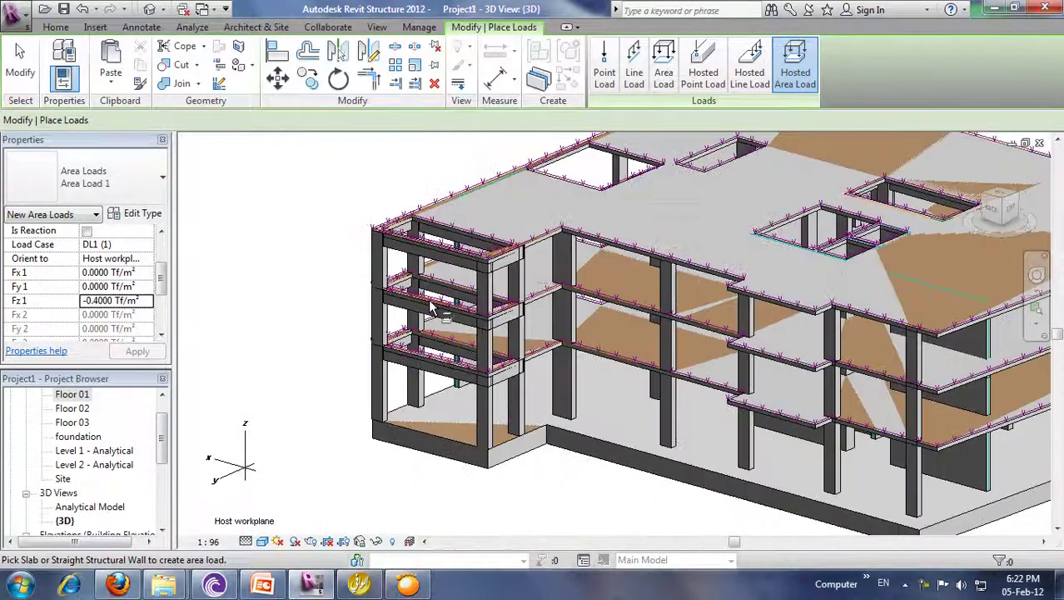
{"action": "scroll", "coordinate": [432, 308], "scroll_direction": "down", "scroll_amount": 3}
{"action": "scroll", "coordinate": [593, 265], "scroll_direction": "up", "scroll_amount": 5}
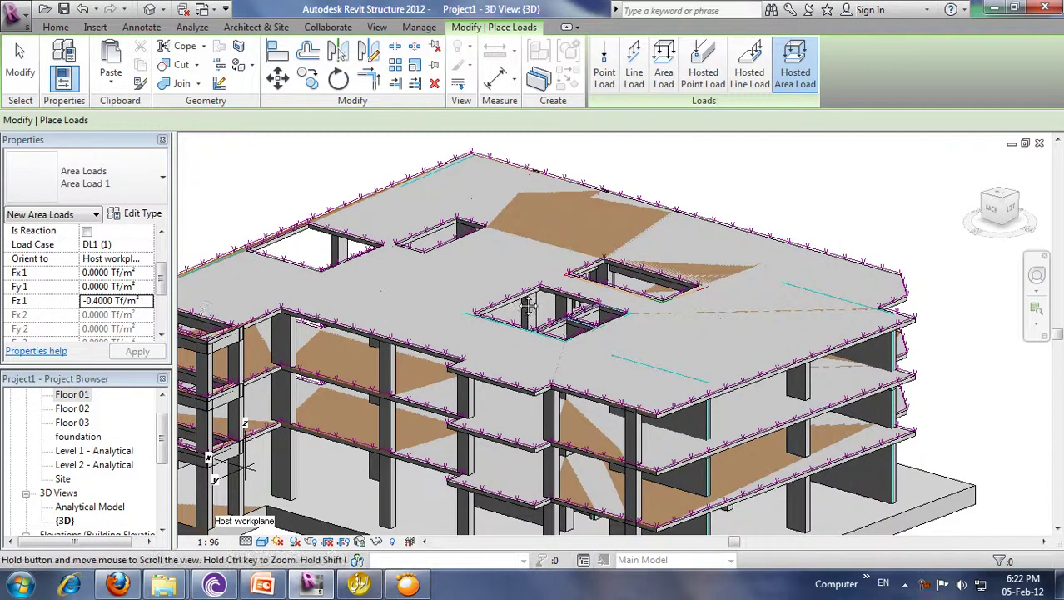
{"action": "scroll", "coordinate": [528, 304], "scroll_direction": "up", "scroll_amount": 1}
{"action": "scroll", "coordinate": [279, 170], "scroll_direction": "up", "scroll_amount": 2}
{"action": "key", "text": "Escape"}
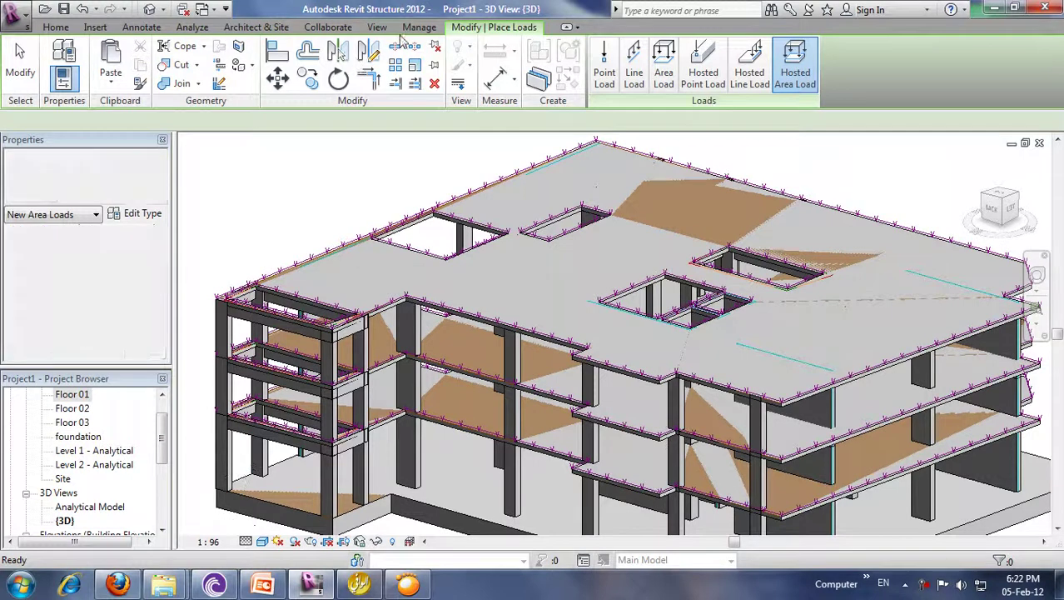
Step: In Structural Project Units, keep Force in Tonnes force and leave Linear Force unchanged
{"action": "left_click", "coordinate": [419, 27]}
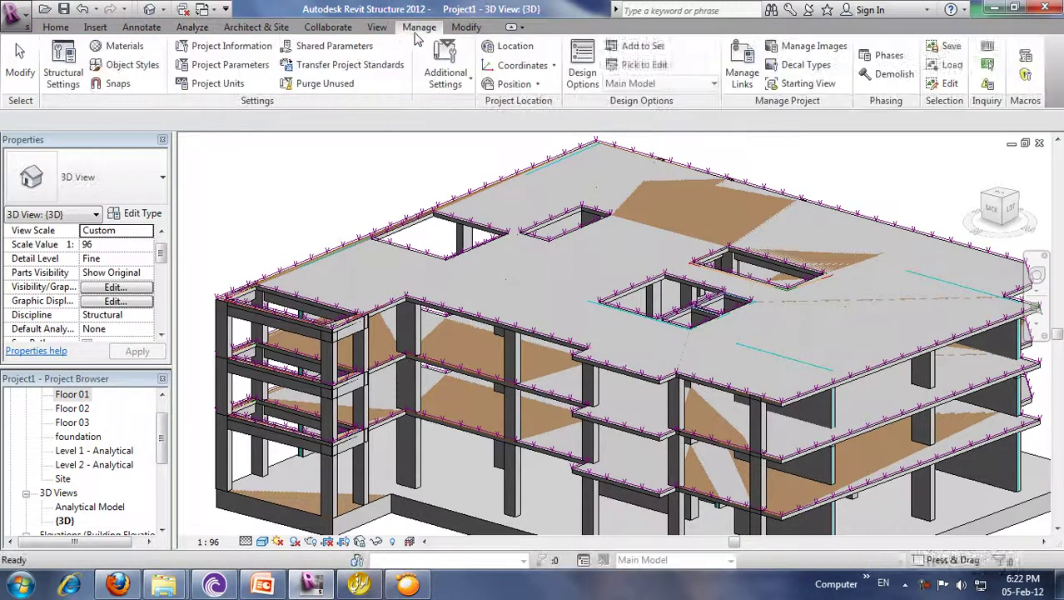
{"action": "left_click", "coordinate": [214, 83]}
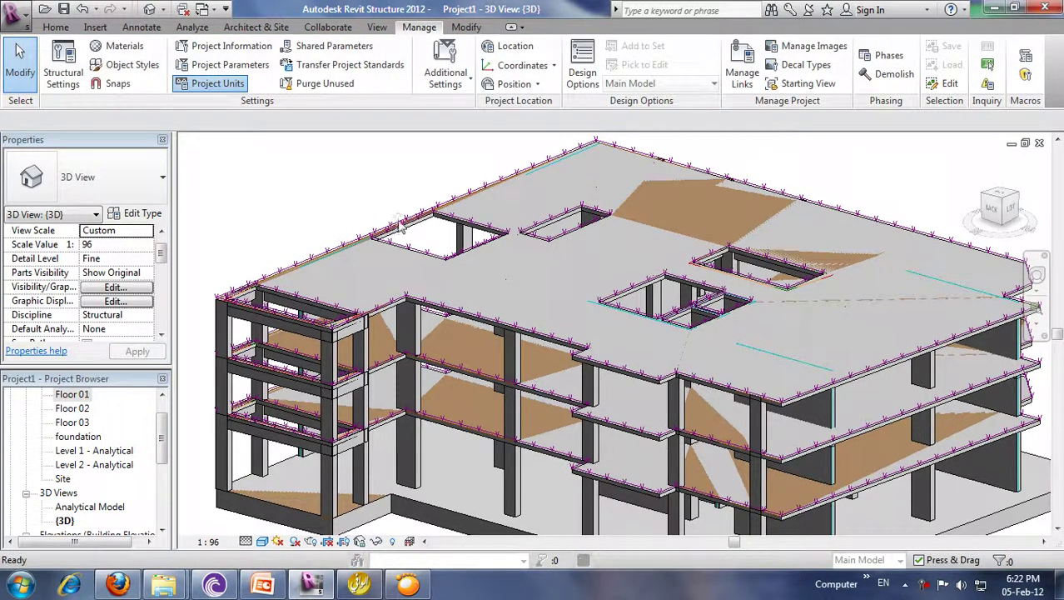
{"action": "left_click", "coordinate": [472, 129]}
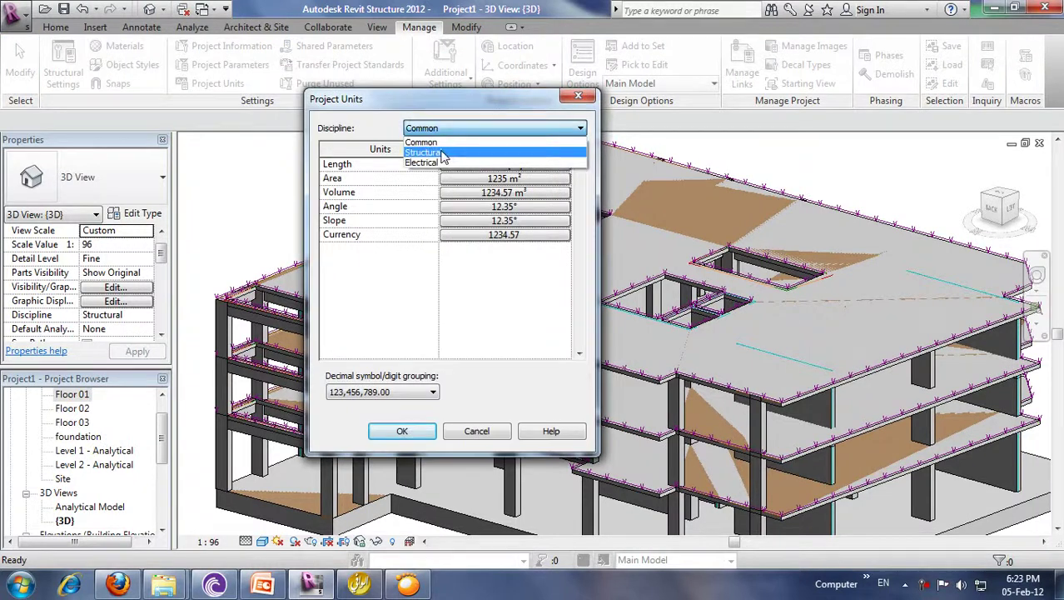
{"action": "left_click", "coordinate": [450, 150]}
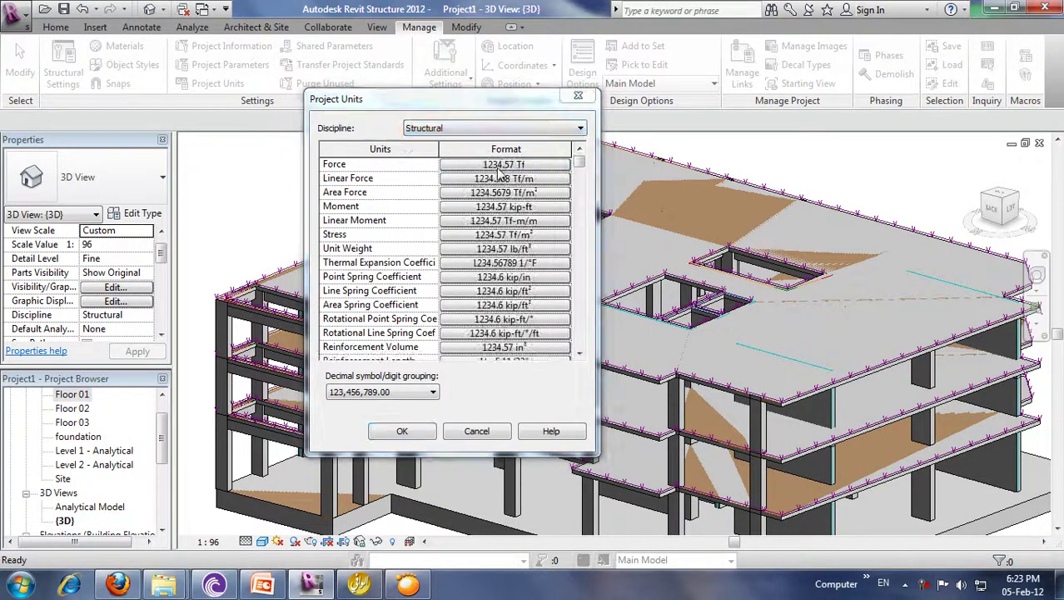
{"action": "left_click", "coordinate": [495, 166]}
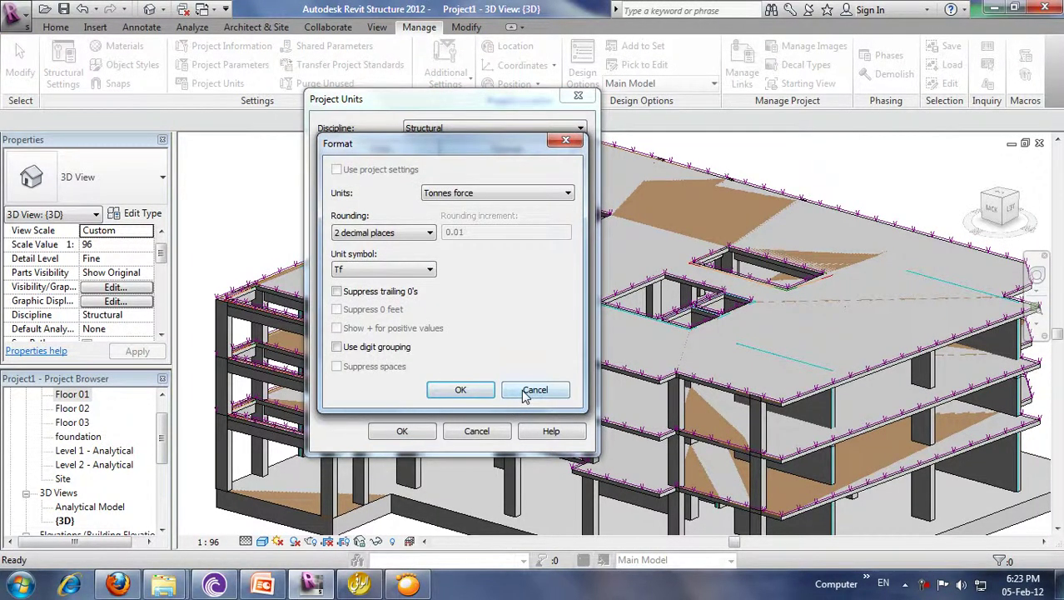
{"action": "left_click", "coordinate": [497, 193]}
{"action": "left_click", "coordinate": [467, 218]}
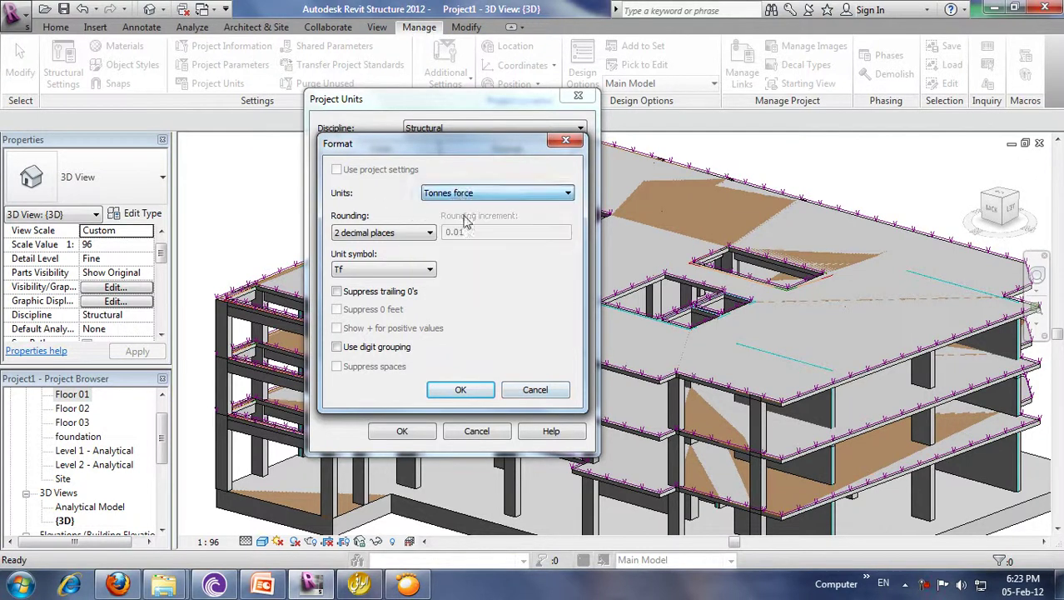
{"action": "left_click", "coordinate": [534, 390]}
{"action": "left_click", "coordinate": [463, 179]}
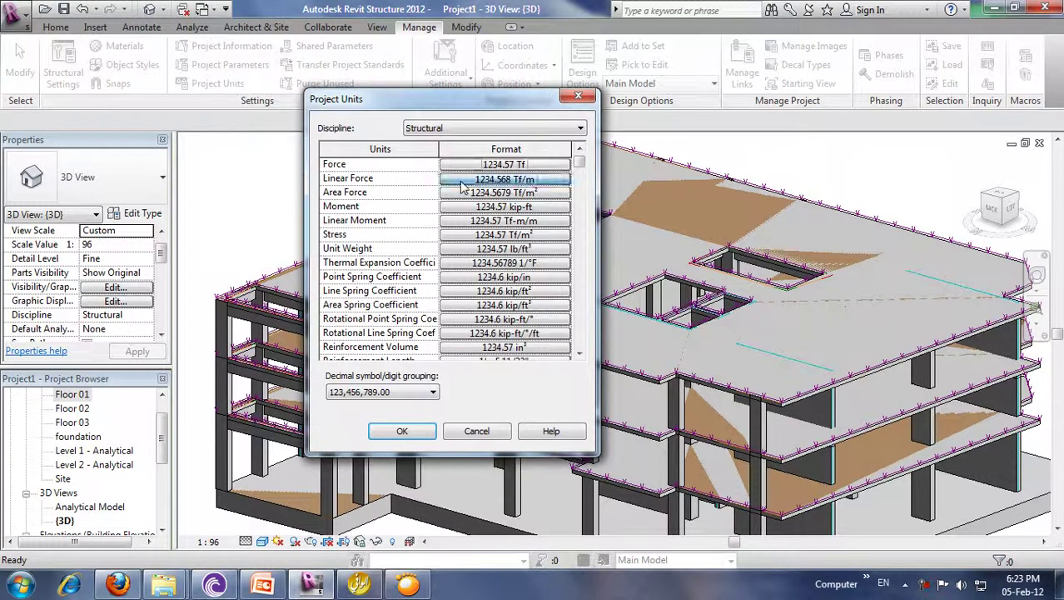
{"action": "left_click", "coordinate": [533, 390]}
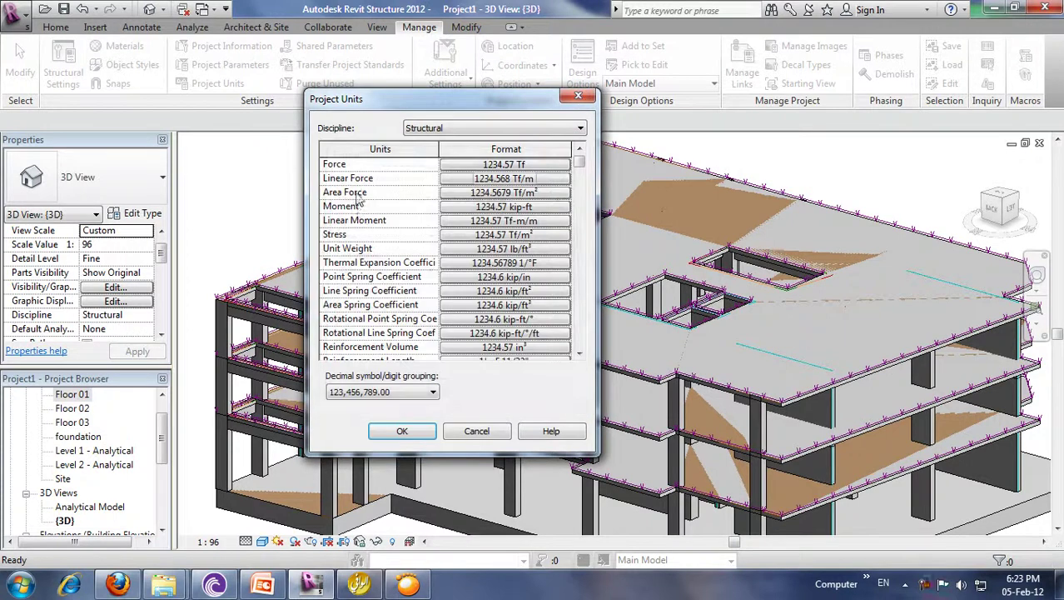
Step: Set Moment to Tonne force-meters, keep Stress in Tonnes force per square meter, and close Project Units
{"action": "left_click", "coordinate": [467, 207]}
{"action": "left_click", "coordinate": [471, 195]}
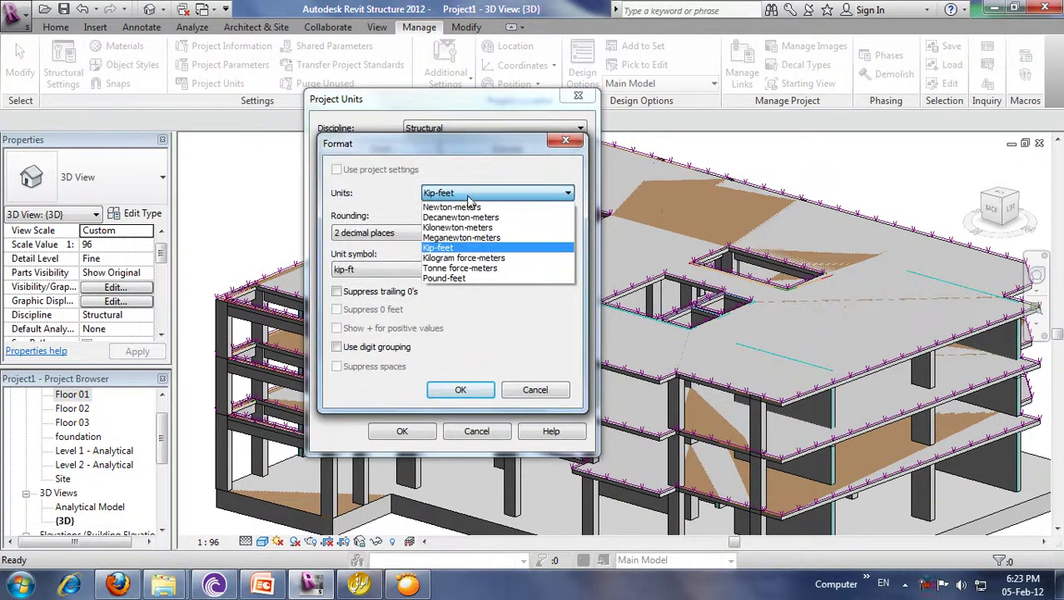
{"action": "left_click", "coordinate": [470, 268]}
{"action": "left_click", "coordinate": [474, 393]}
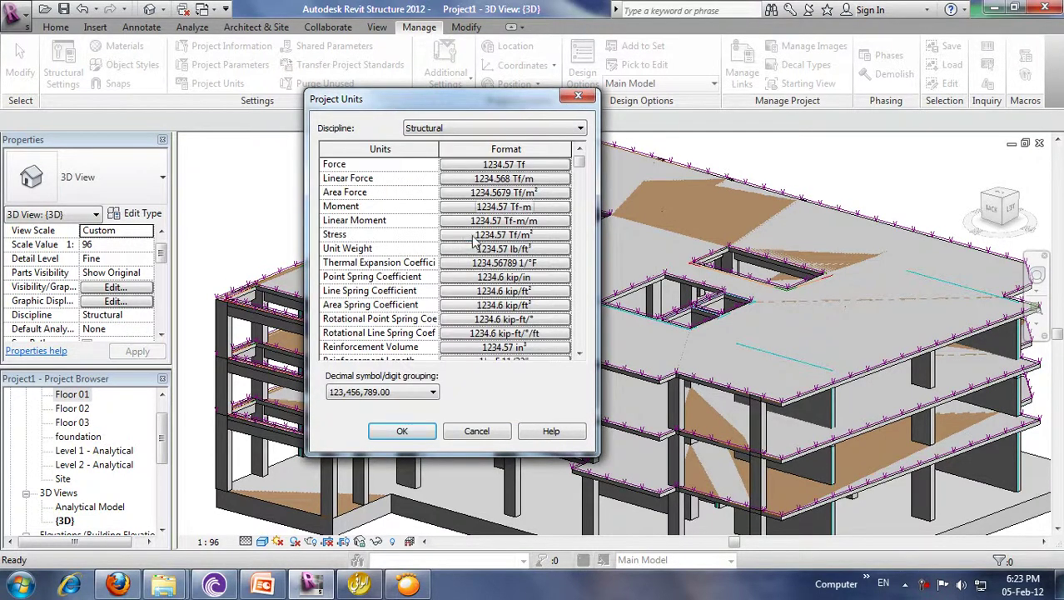
{"action": "left_click", "coordinate": [473, 237]}
{"action": "left_click", "coordinate": [467, 196]}
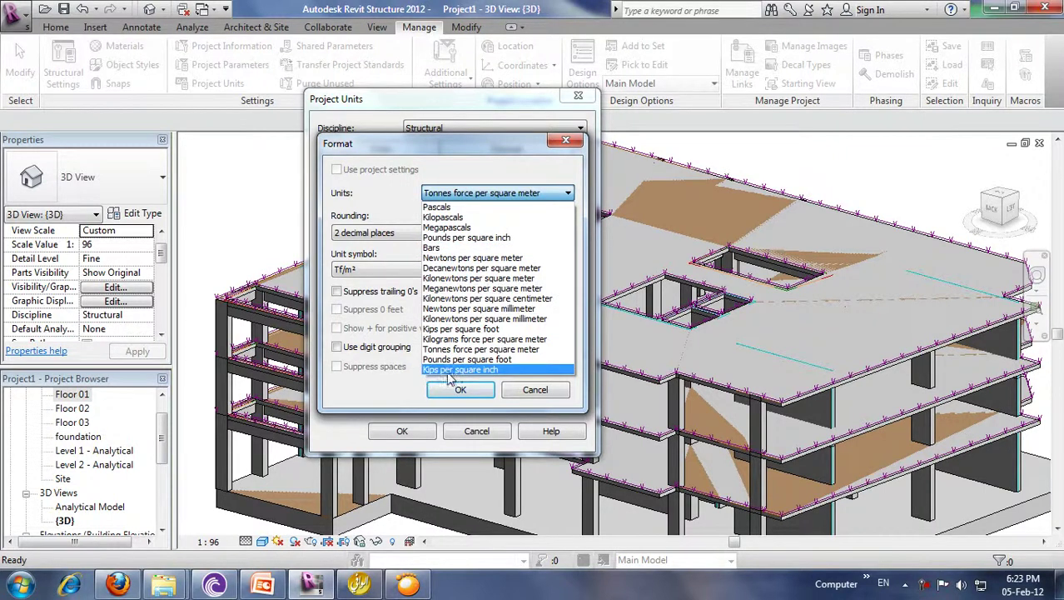
{"action": "left_click", "coordinate": [358, 381]}
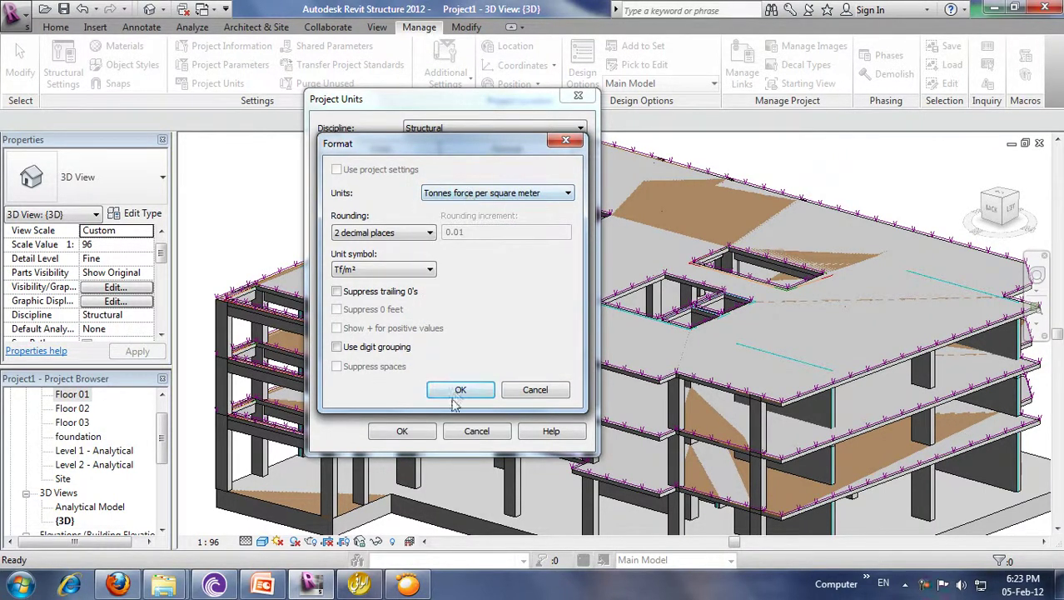
{"action": "left_click", "coordinate": [458, 392]}
{"action": "left_click", "coordinate": [404, 430]}
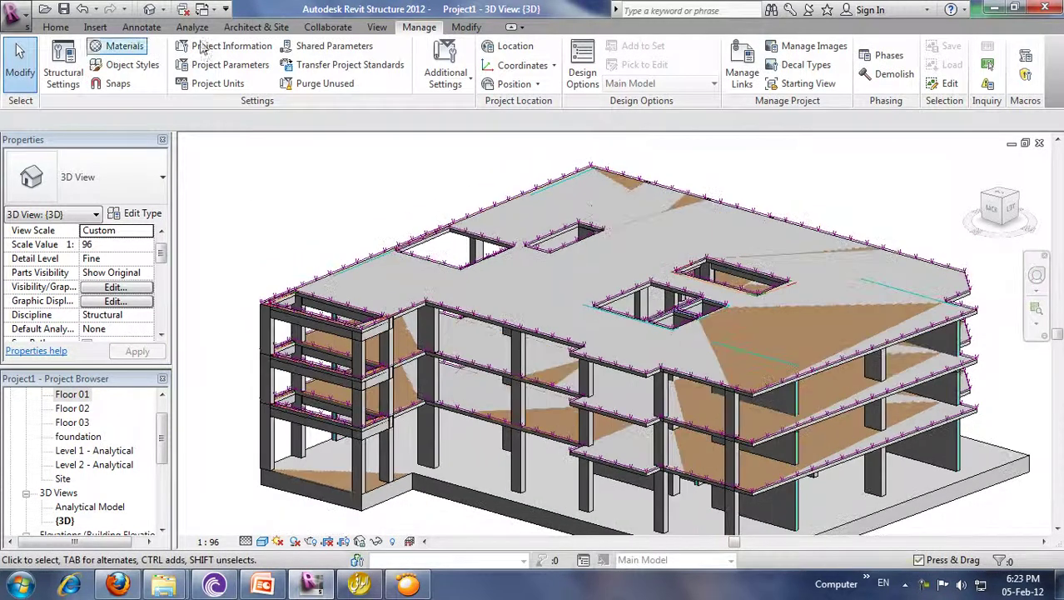
Step: Place DL1 hosted line loads on the front and side balcony beams
{"action": "left_click", "coordinate": [191, 28]}
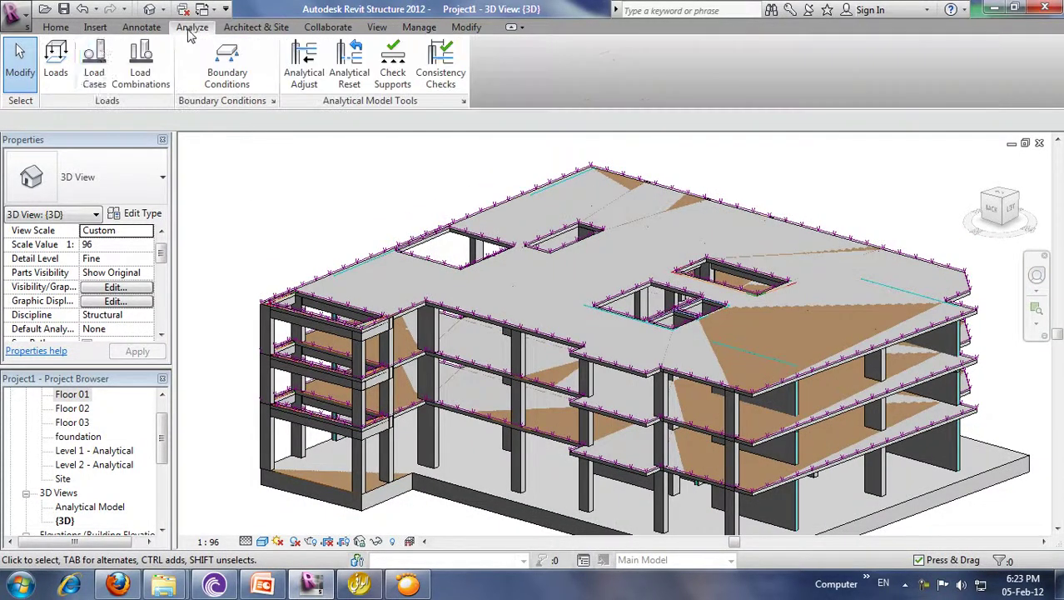
{"action": "left_click", "coordinate": [56, 60]}
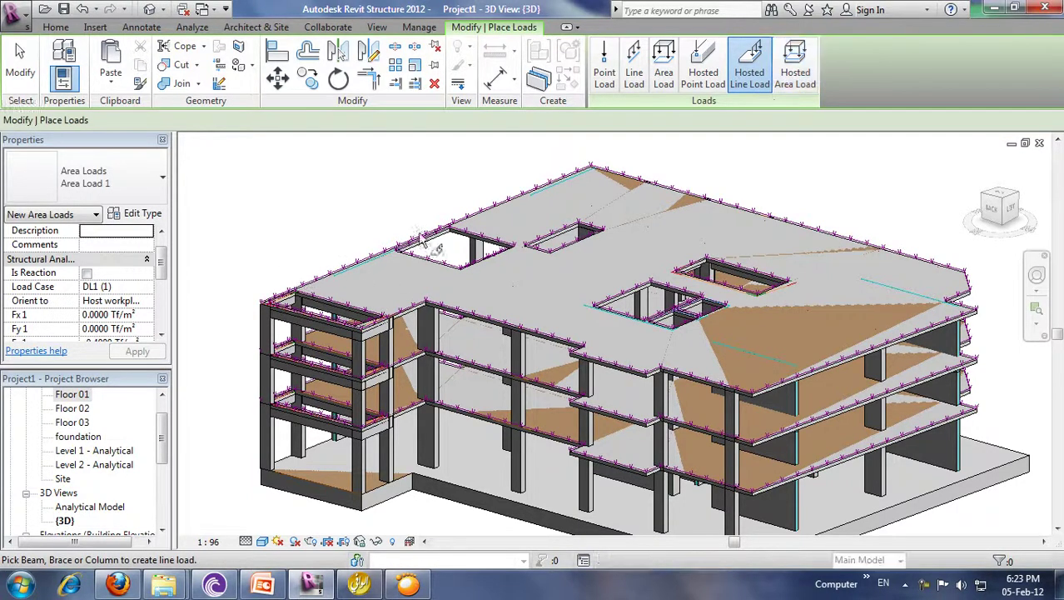
{"action": "left_click", "coordinate": [746, 75]}
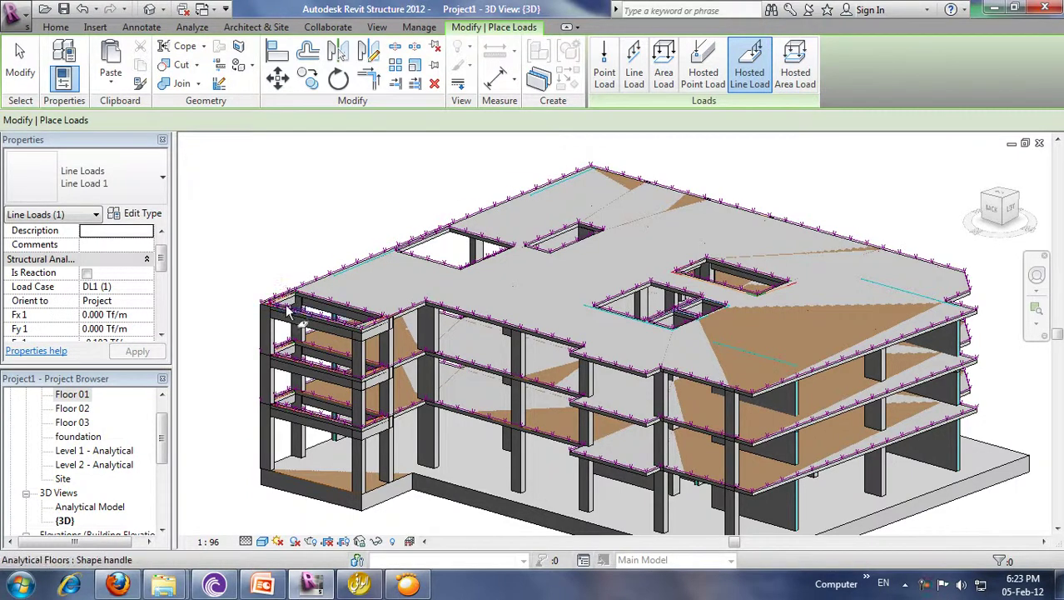
{"action": "scroll", "coordinate": [286, 310], "scroll_direction": "up", "scroll_amount": 1}
{"action": "scroll", "coordinate": [286, 310], "scroll_direction": "up", "scroll_amount": 3}
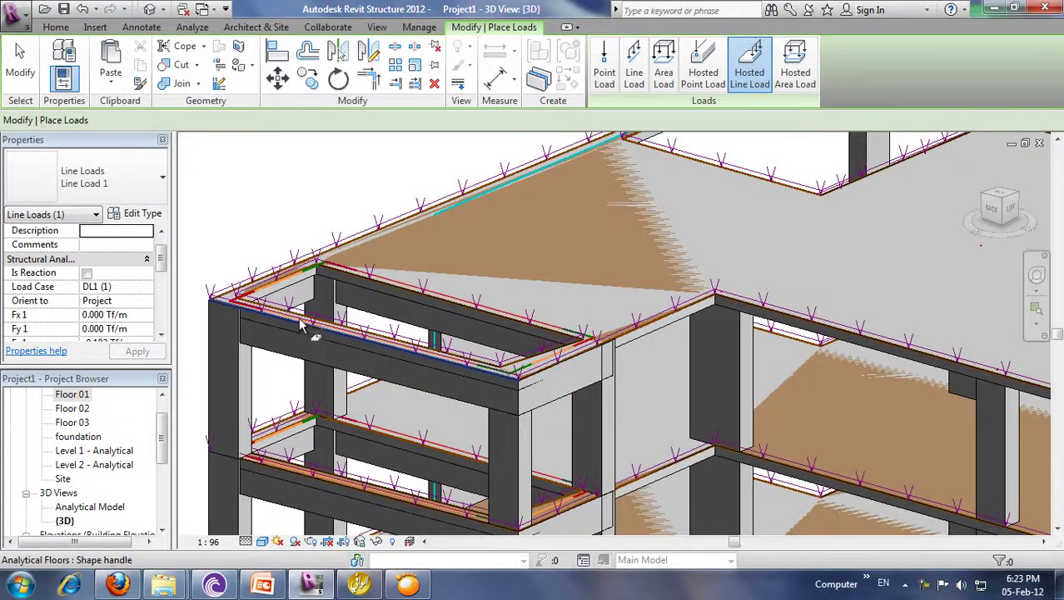
{"action": "left_click", "coordinate": [305, 327]}
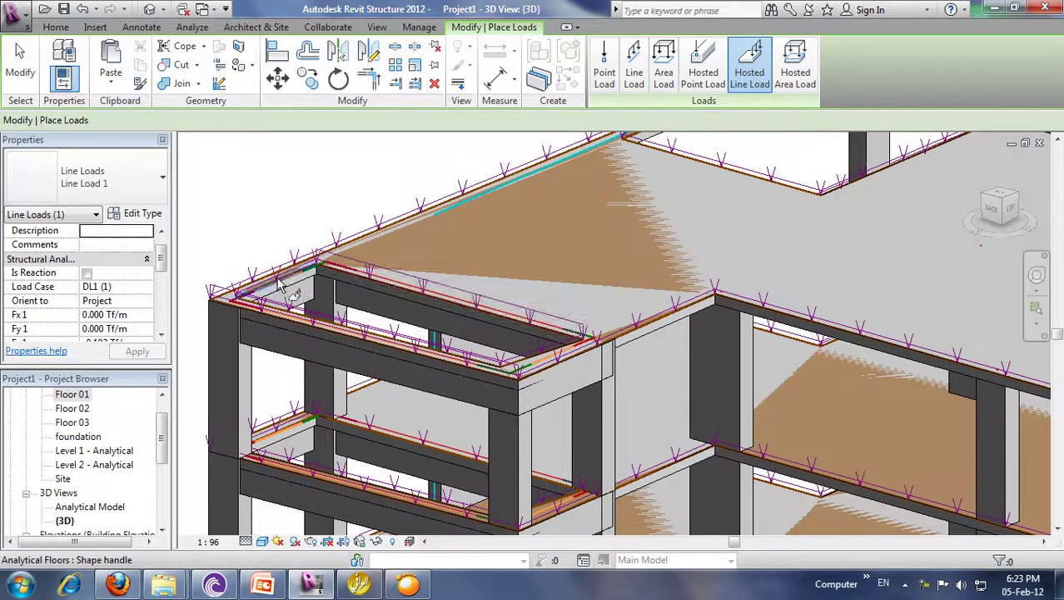
{"action": "left_click", "coordinate": [537, 372]}
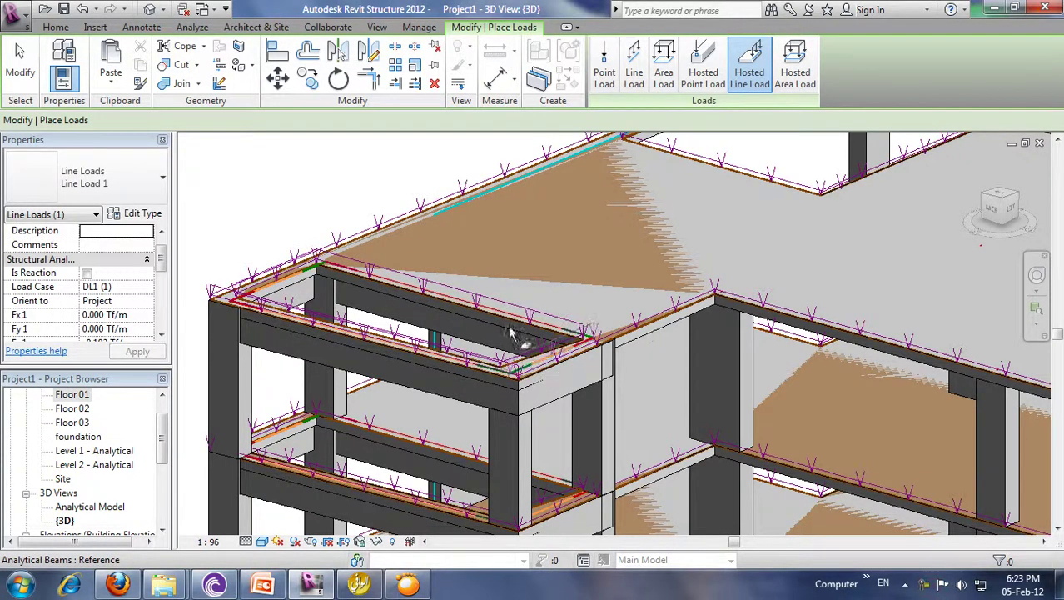
{"action": "scroll", "coordinate": [463, 286], "scroll_direction": "down", "scroll_amount": 1}
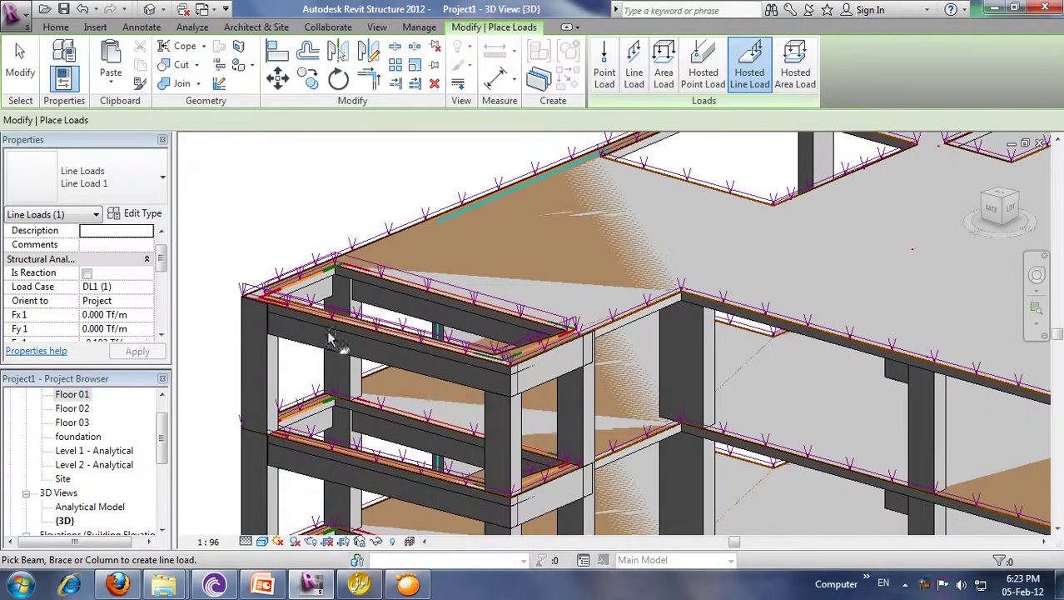
{"action": "key", "text": "Escape"}
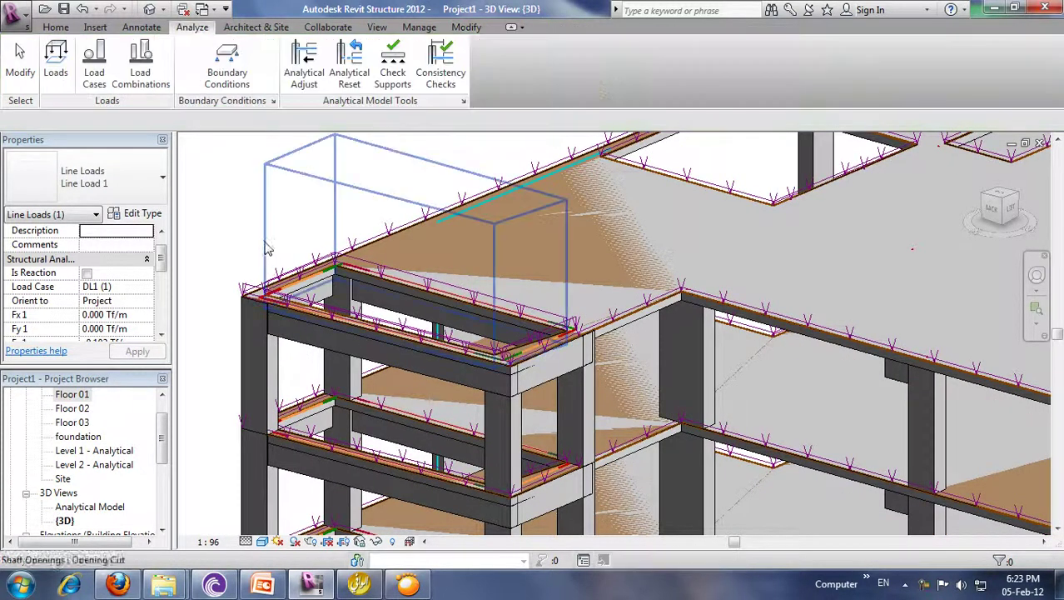
Step: Window-select the four balcony beam line loads
{"action": "left_click", "coordinate": [399, 279]}
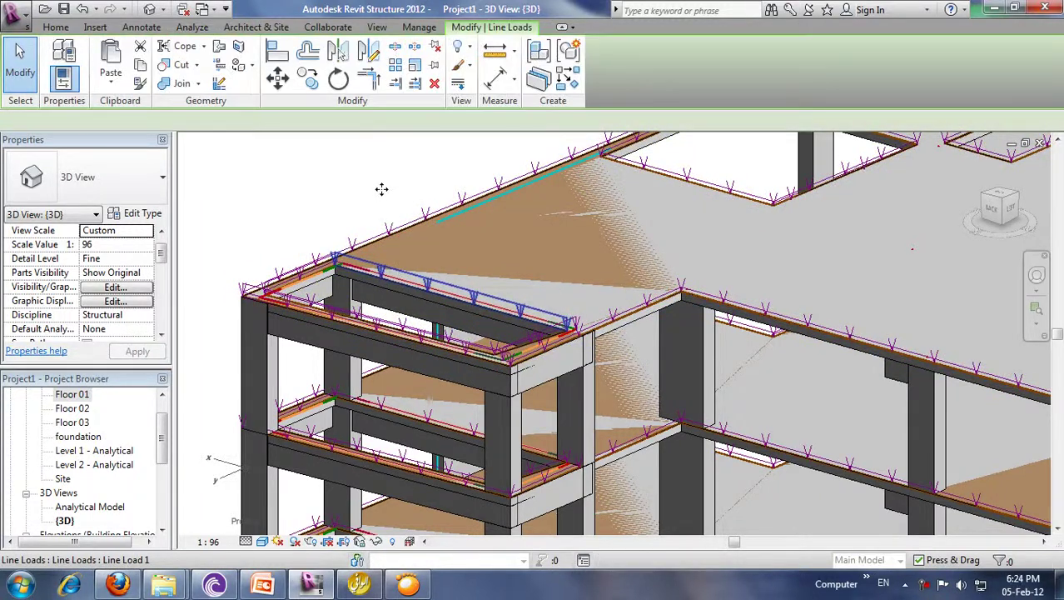
{"action": "right_click", "coordinate": [382, 190]}
{"action": "mouse_move", "coordinate": [448, 379]}
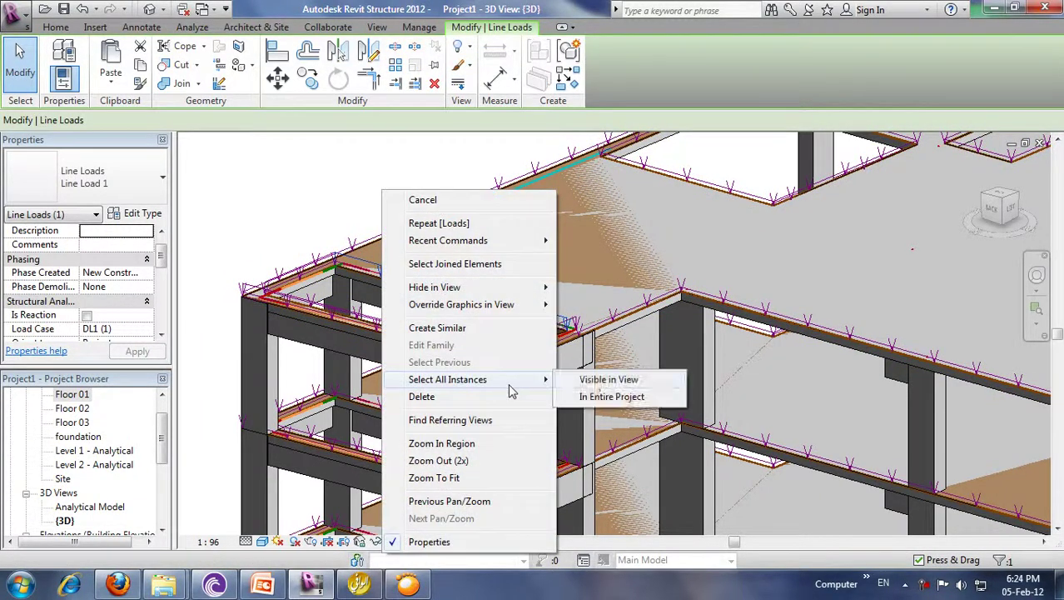
{"action": "left_click", "coordinate": [393, 350]}
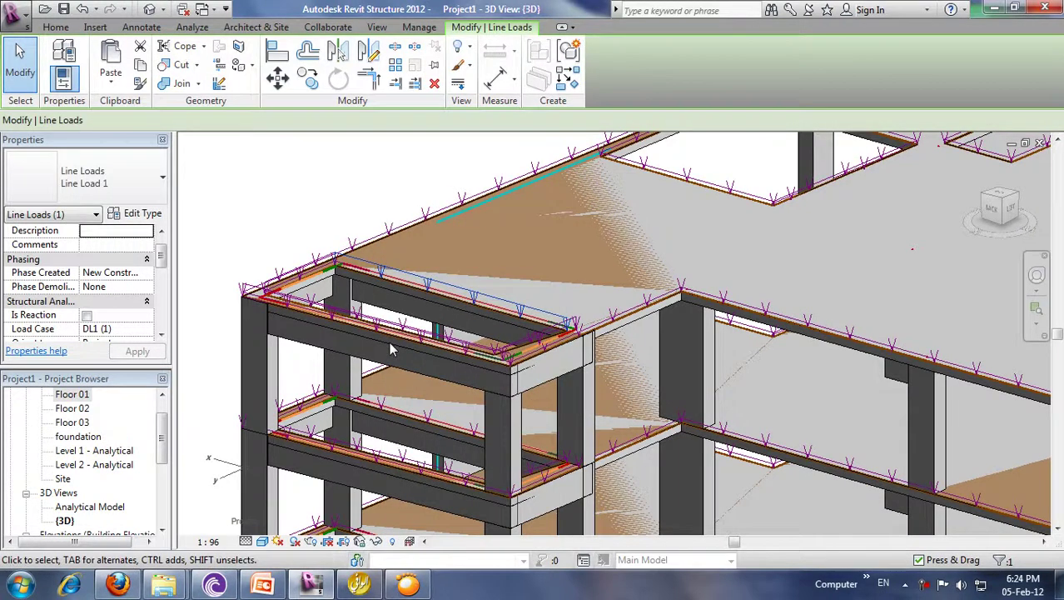
{"action": "left_click_drag", "start_coordinate": [265, 133], "coordinate": [573, 325]}
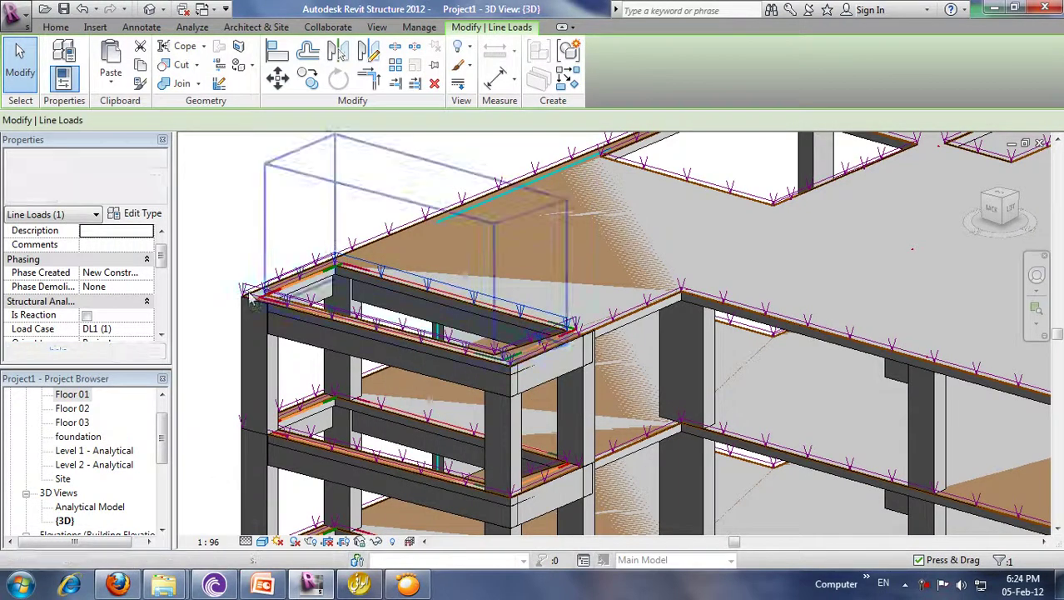
Step: Change the selected line loads' Fz 1 from -0.102 to -0.600 Tf/m and apply
{"action": "left_click", "coordinate": [163, 338]}
{"action": "left_click", "coordinate": [164, 337]}
{"action": "left_click", "coordinate": [164, 337]}
{"action": "left_click", "coordinate": [163, 338]}
{"action": "left_click_drag", "start_coordinate": [136, 300], "coordinate": [73, 300]}
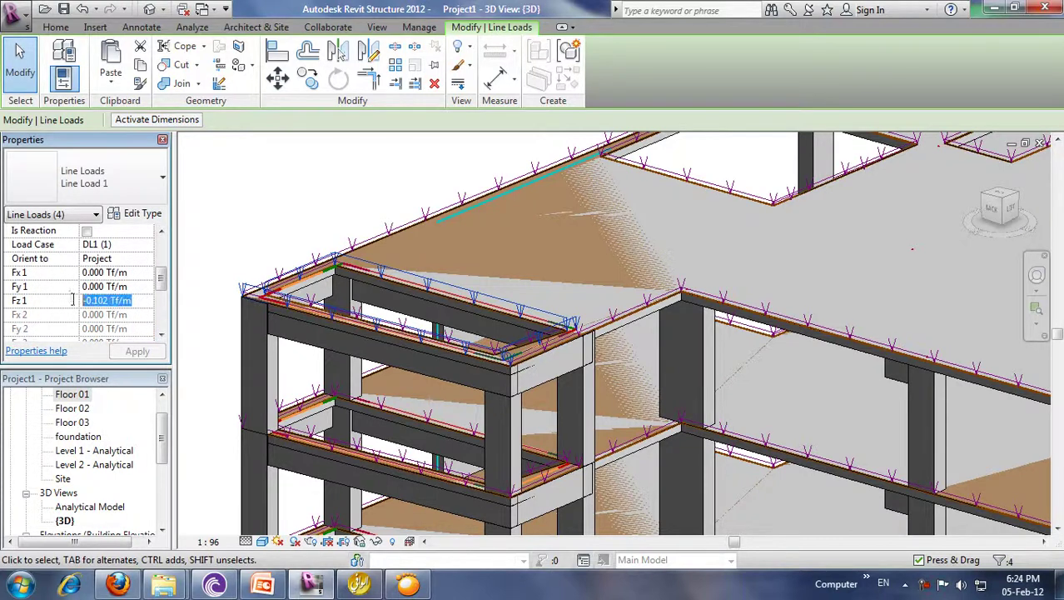
{"action": "type", "text": "-"}
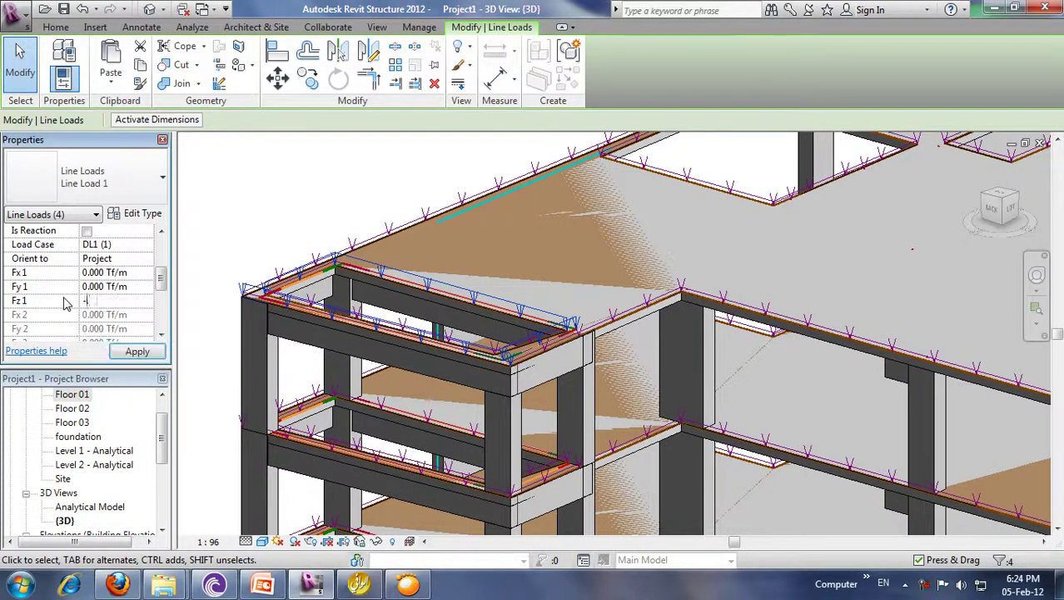
{"action": "left_click", "coordinate": [137, 351]}
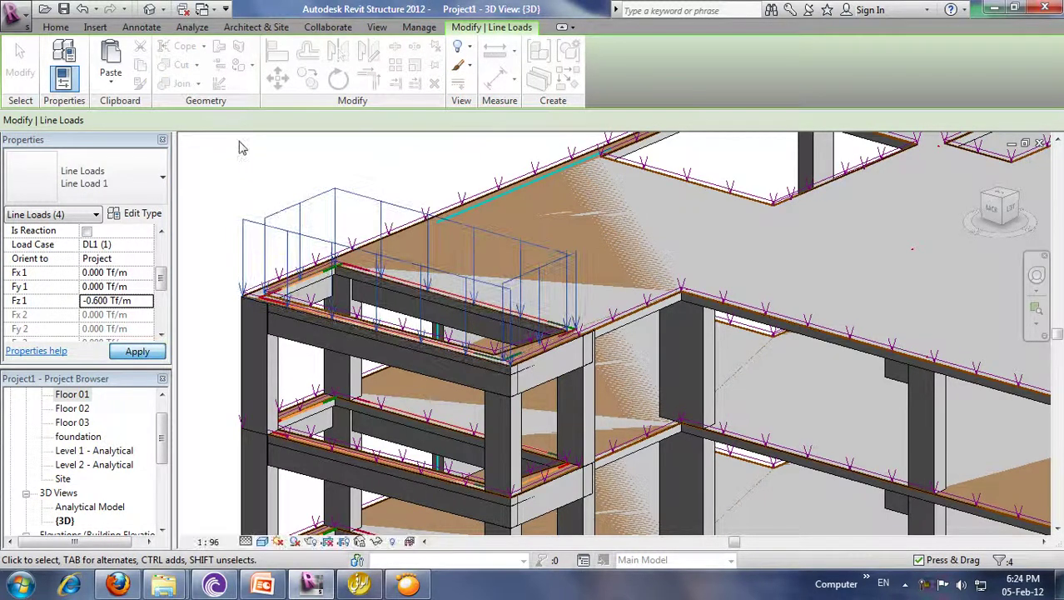
Step: Clear the line load selection and view more of the loaded building
{"action": "key", "text": "Escape"}
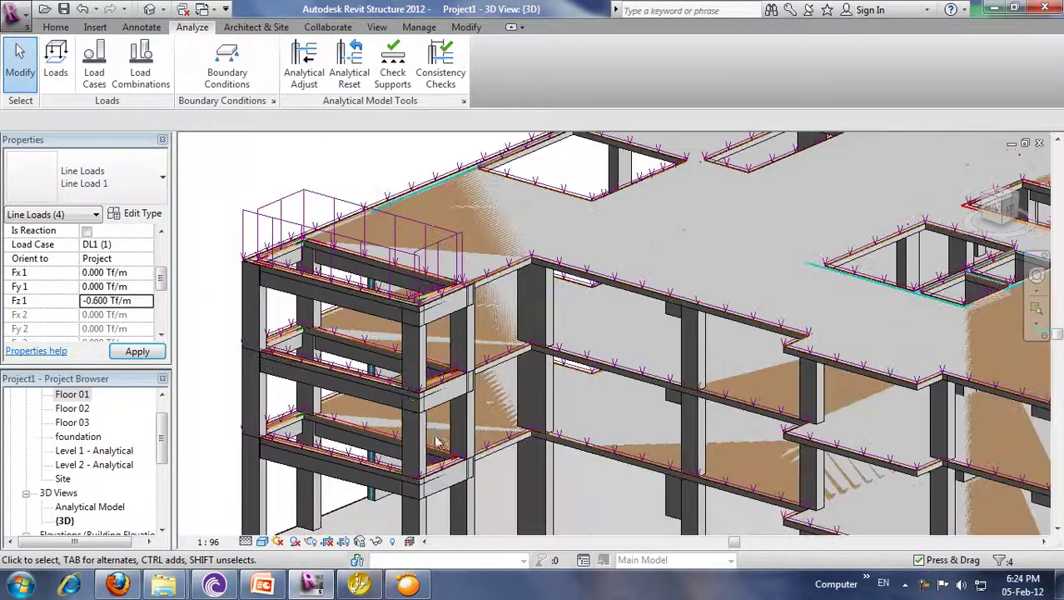
{"action": "middle_click_drag", "start_coordinate": [246, 198], "coordinate": [315, 375], "text": "shift"}
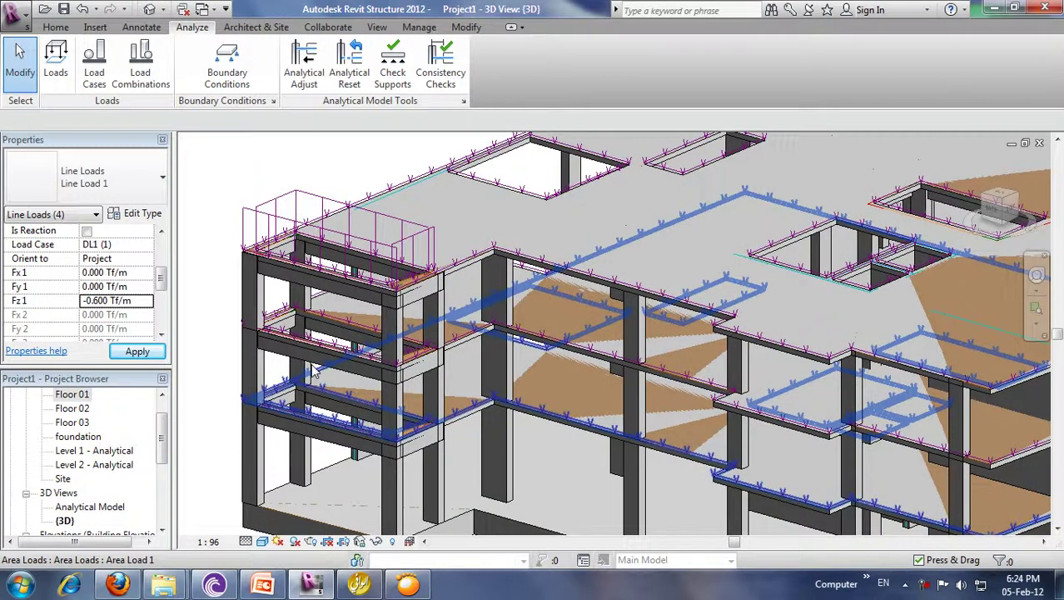
{"action": "scroll", "coordinate": [399, 384], "scroll_direction": "down", "scroll_amount": 5}
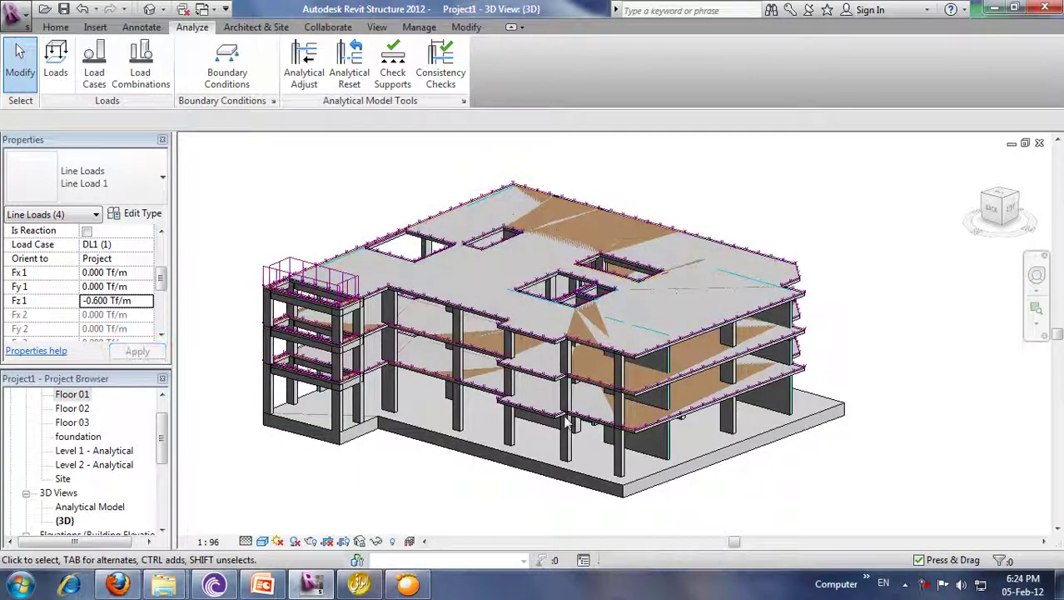
{"action": "left_click", "coordinate": [820, 486]}
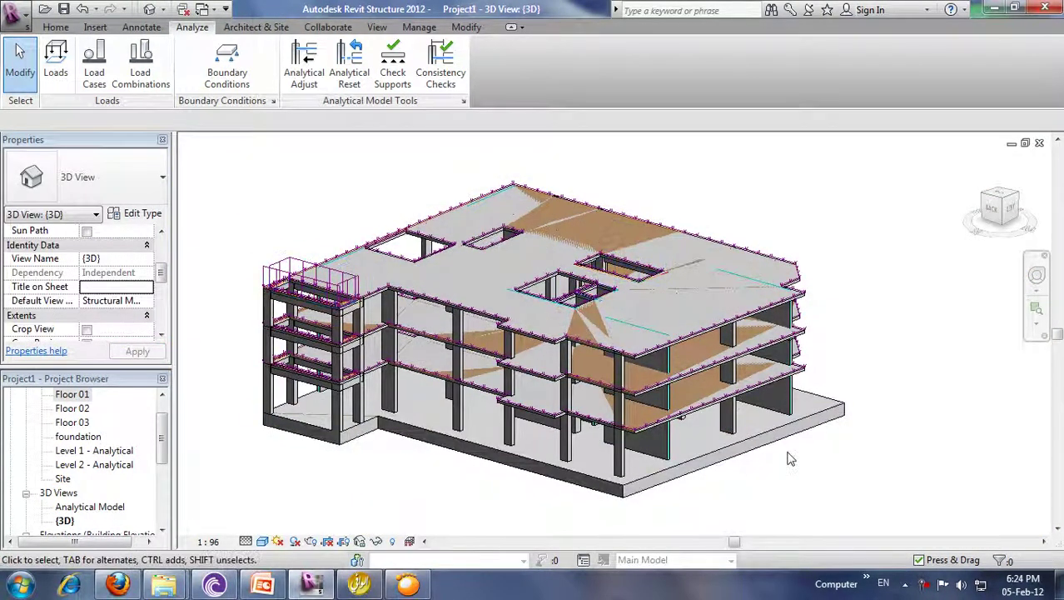